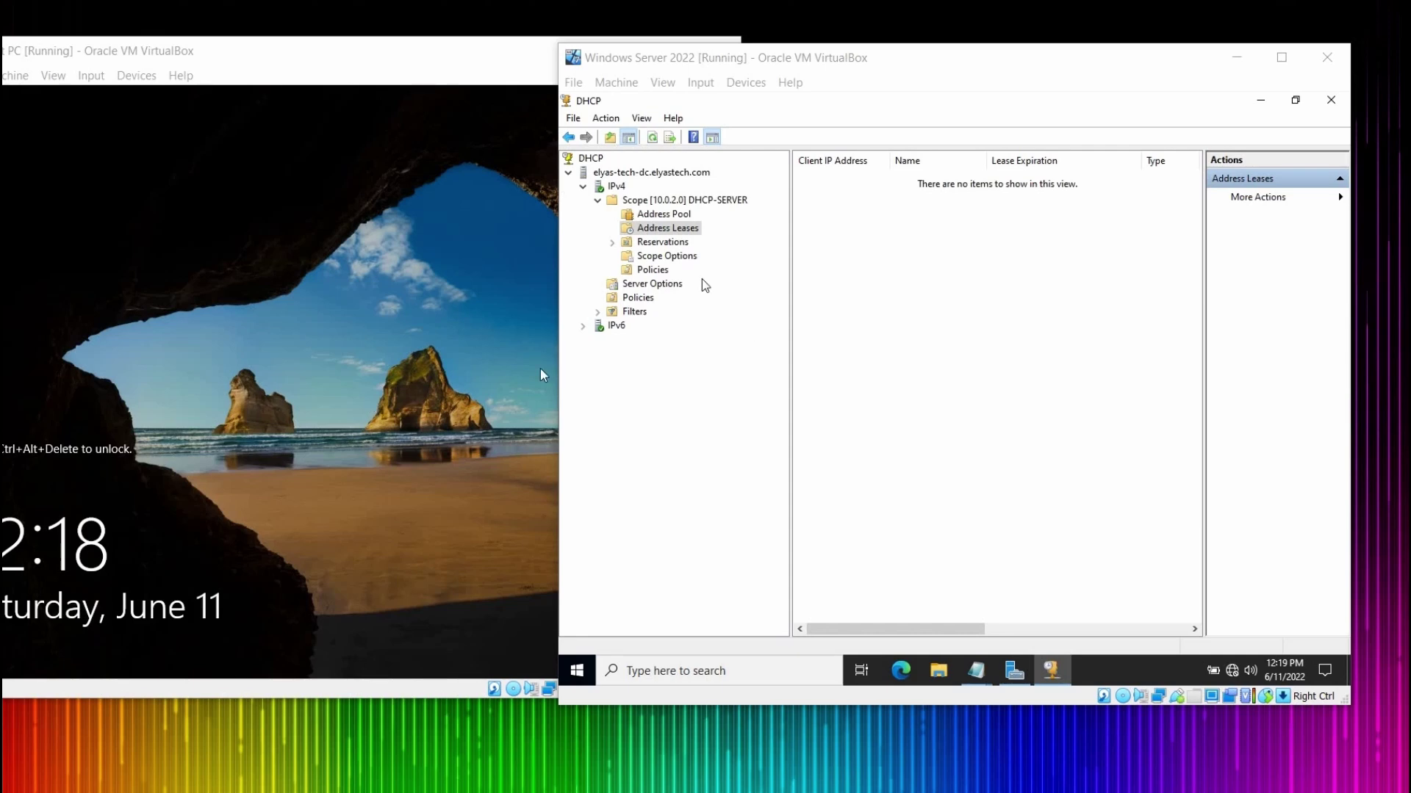
- Inspect the DHCP server and IPv4 nodes, then show the 10.0.2.0 scope's empty Address Leases
{"action": "right_click", "coordinate": [621, 189]}
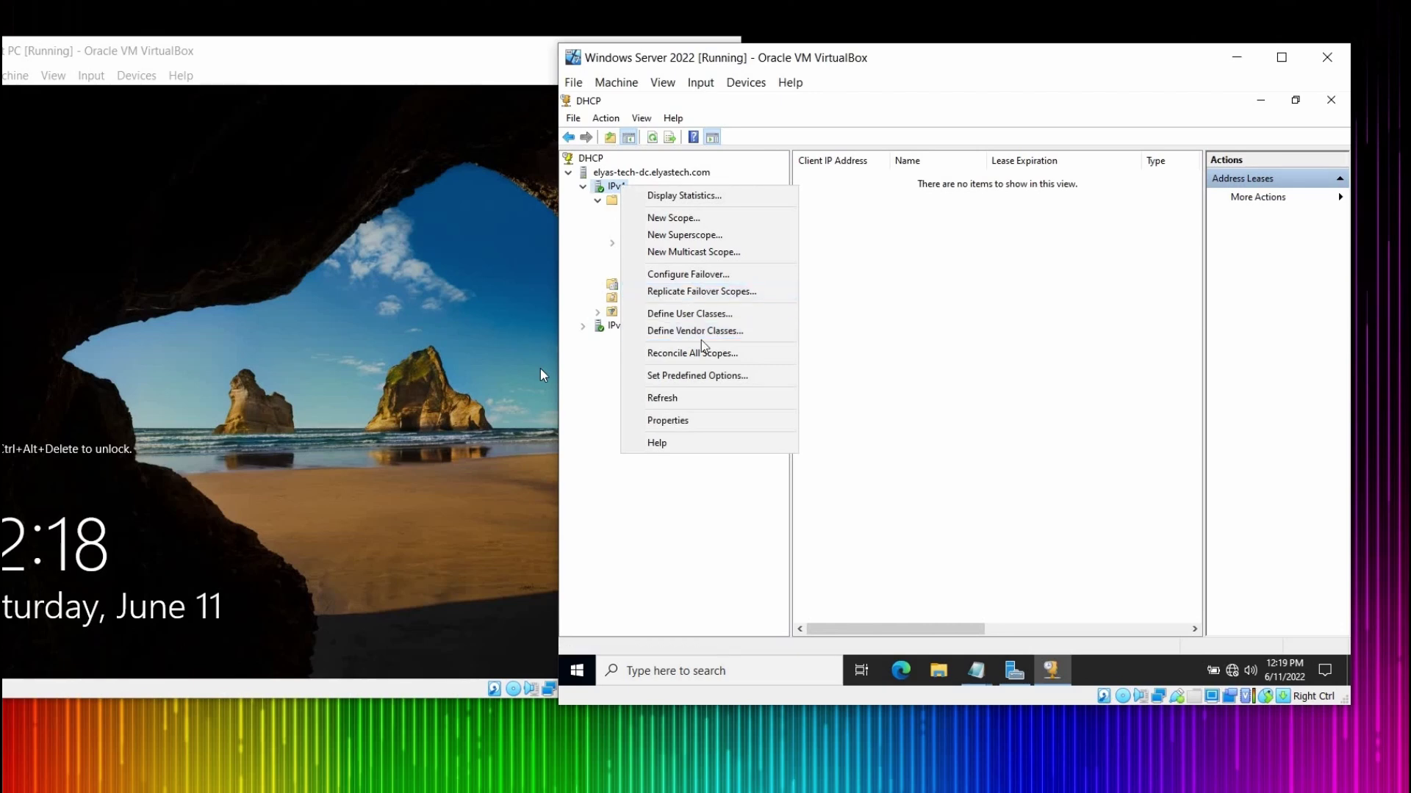
{"action": "left_click", "coordinate": [692, 410]}
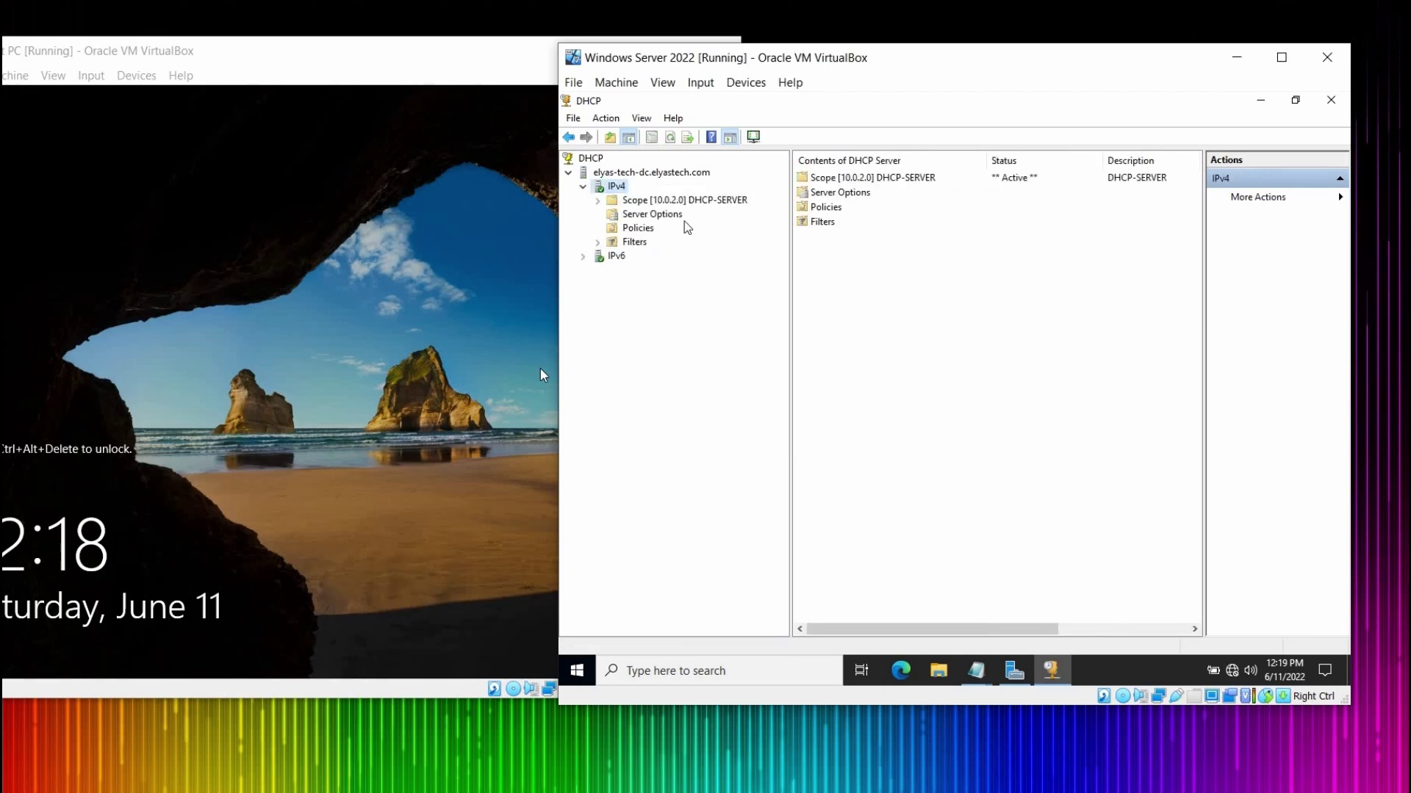
{"action": "right_click", "coordinate": [671, 177]}
{"action": "mouse_move", "coordinate": [714, 263]}
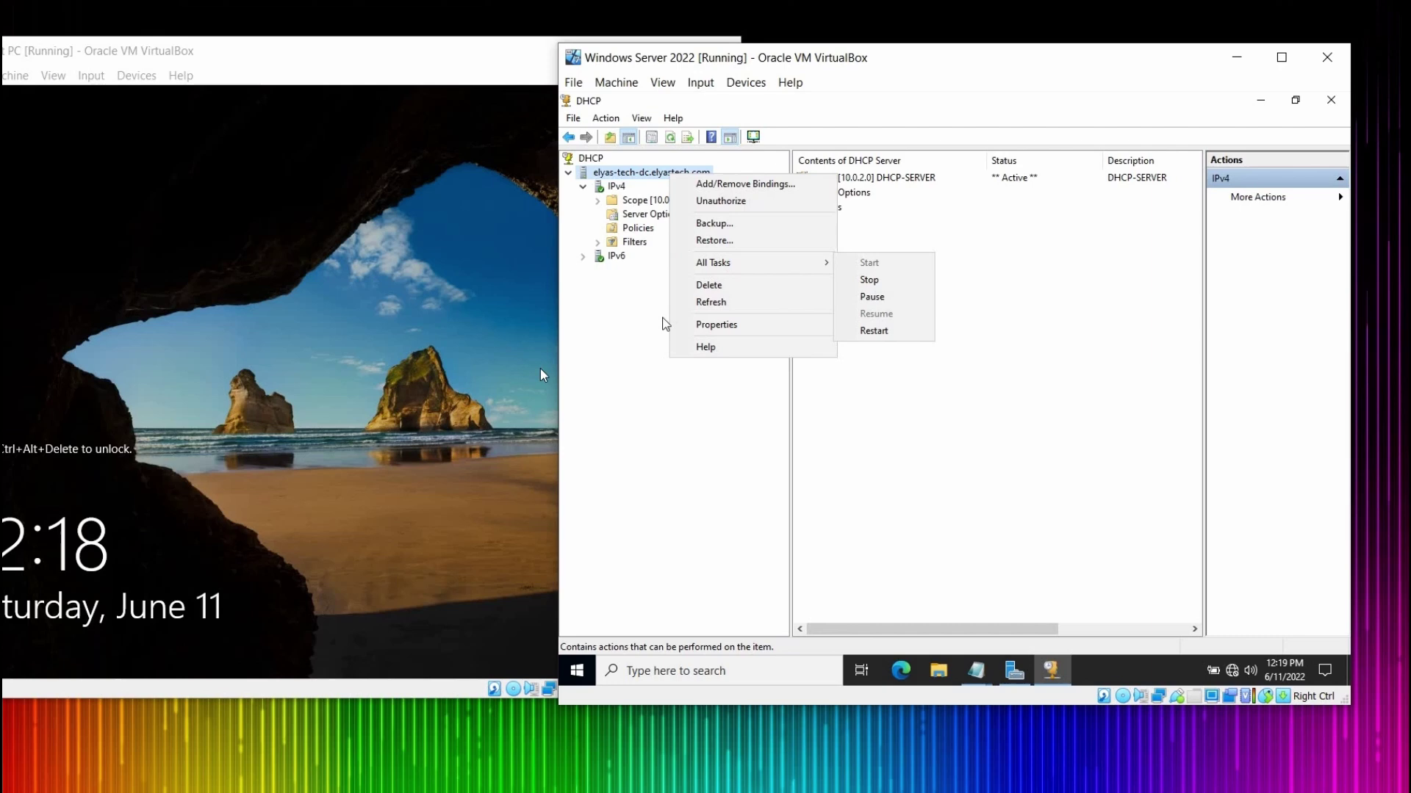
{"action": "left_click", "coordinate": [643, 340]}
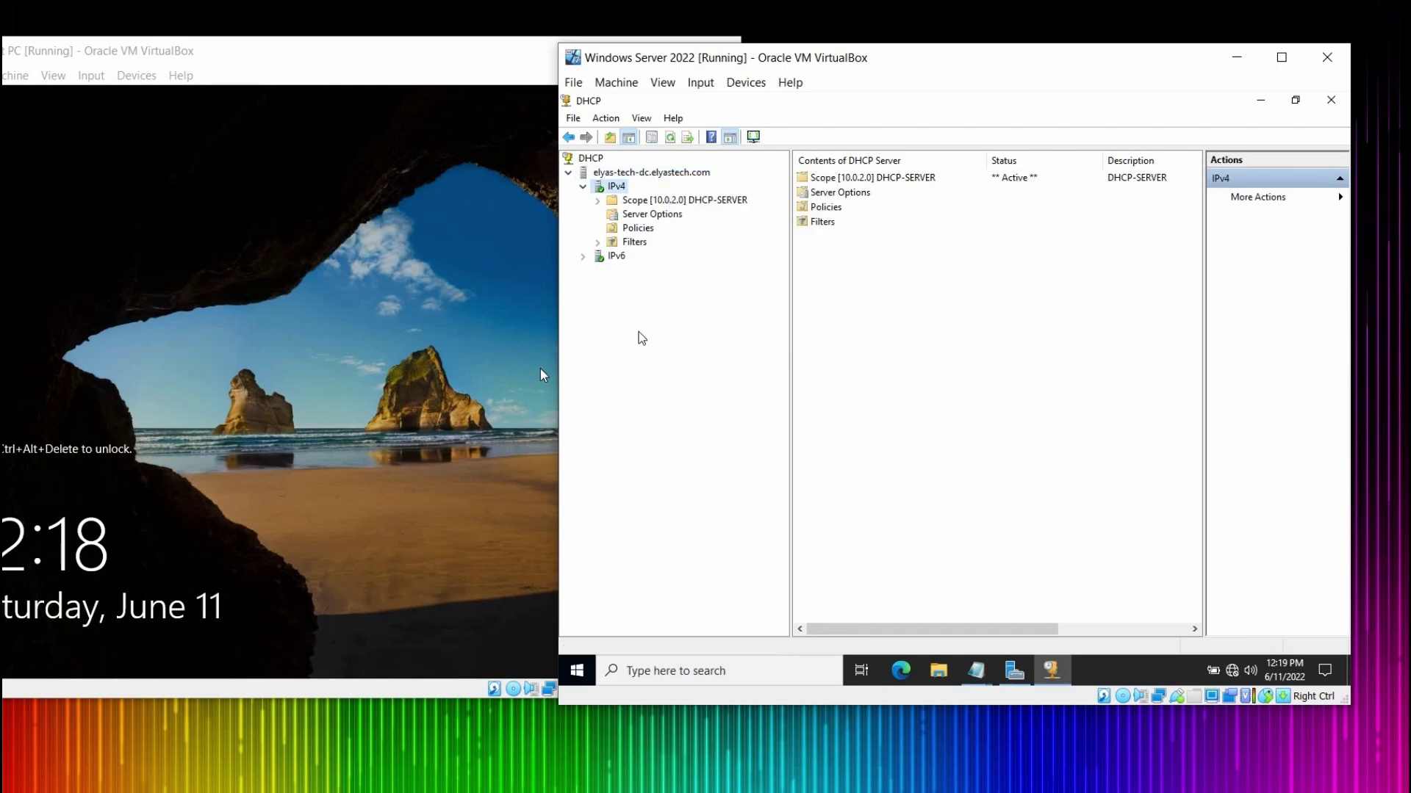
{"action": "double_click", "coordinate": [676, 202]}
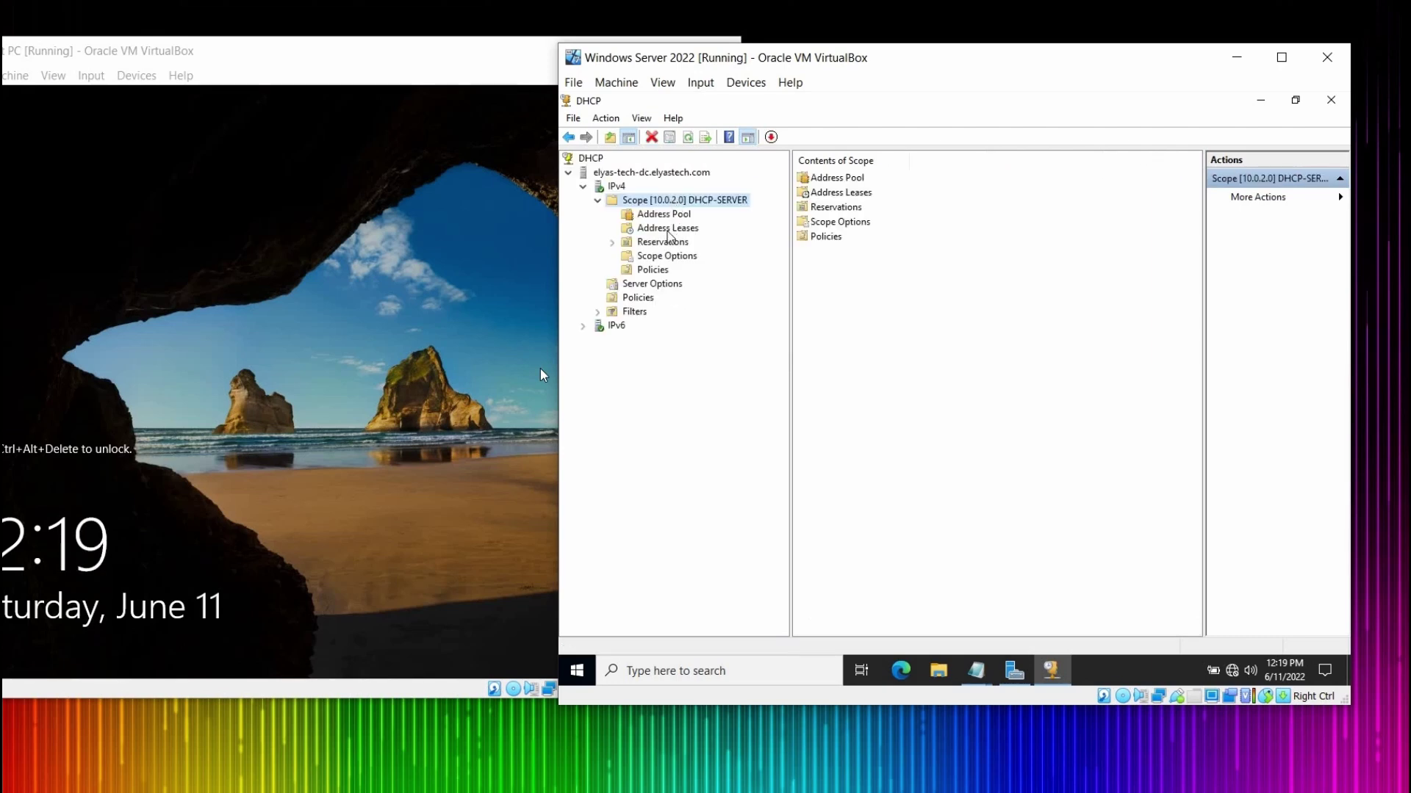
{"action": "left_click", "coordinate": [668, 229]}
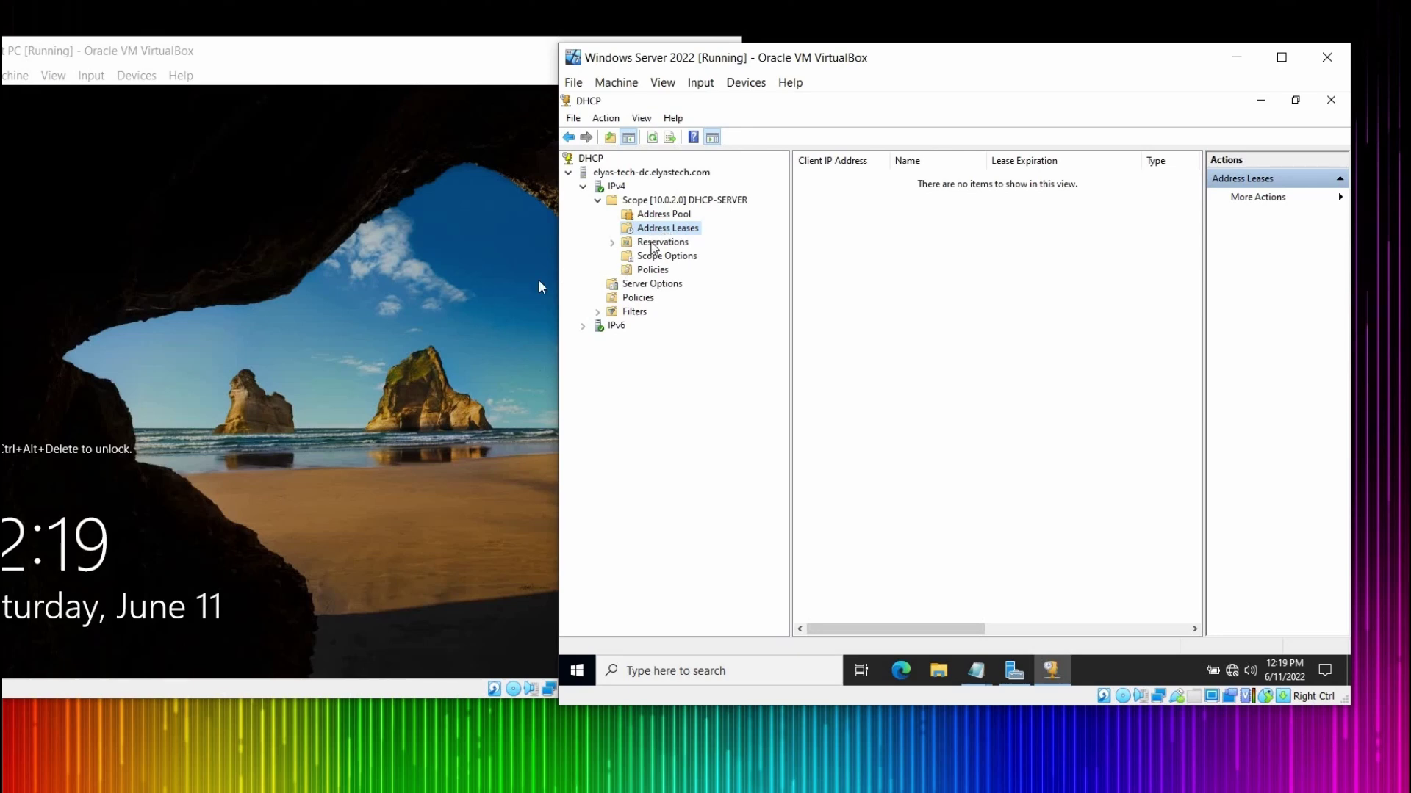
- Send Ctrl-Alt-Del to the Client PC VM and sign in to its Windows desktop
{"action": "left_click", "coordinate": [231, 312]}
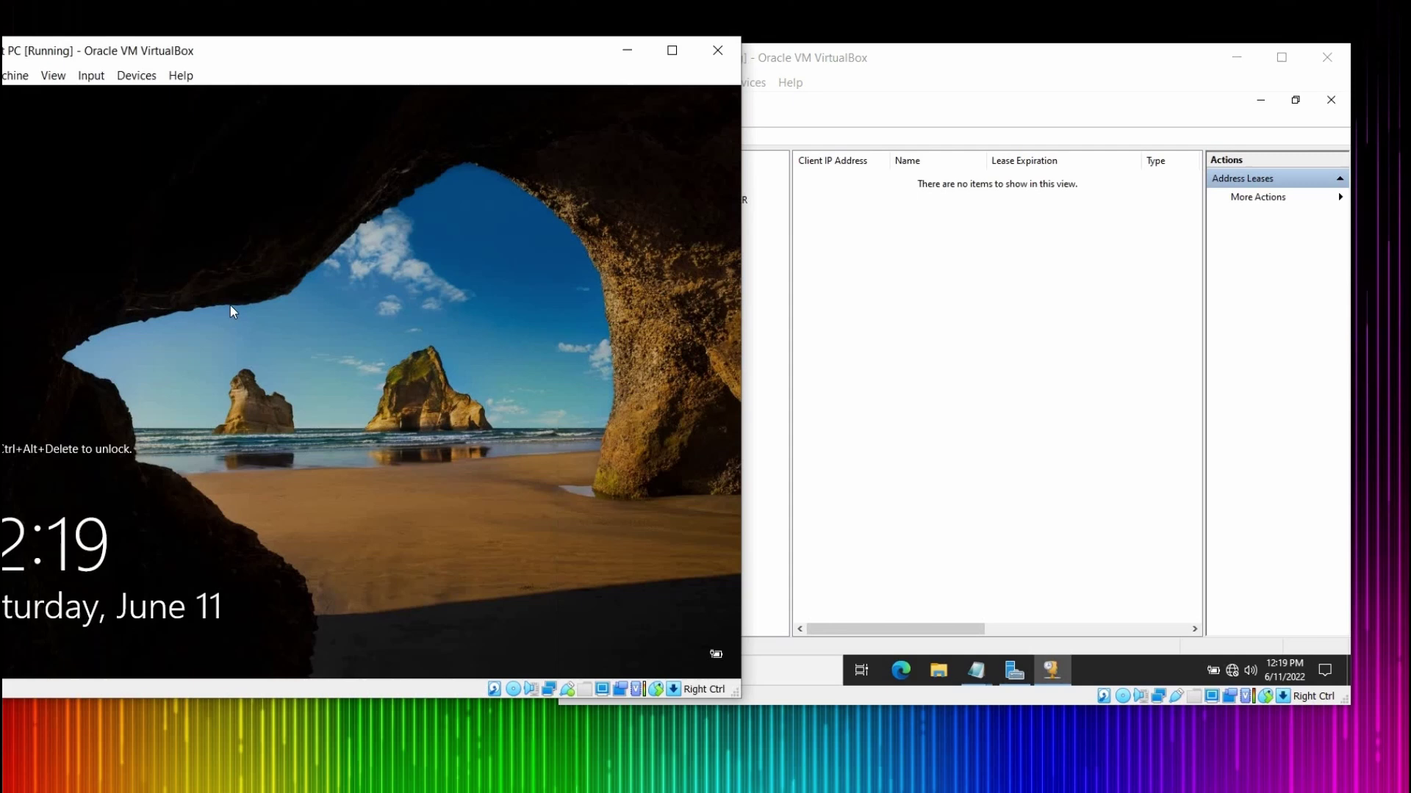
{"action": "left_click", "coordinate": [896, 349]}
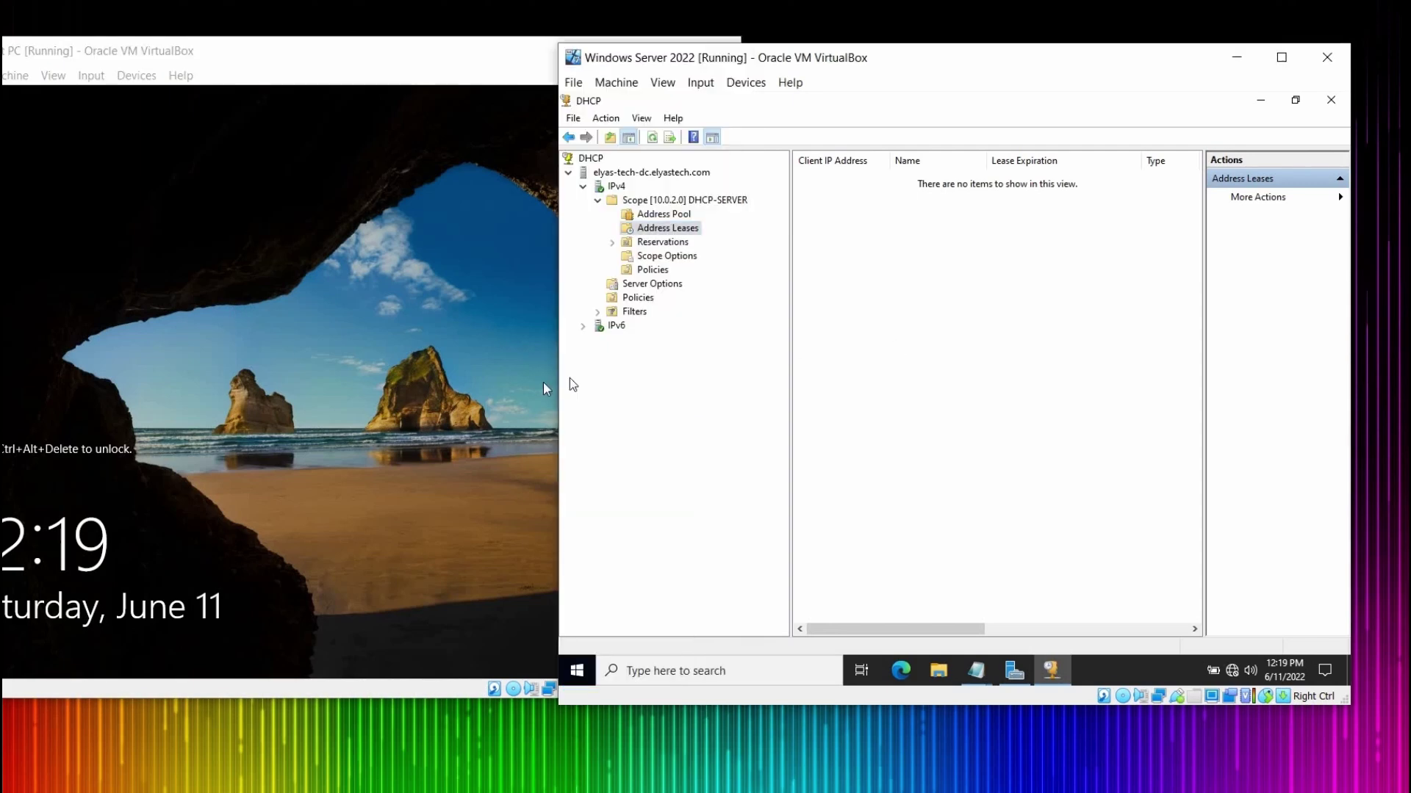
{"action": "left_click", "coordinate": [368, 351]}
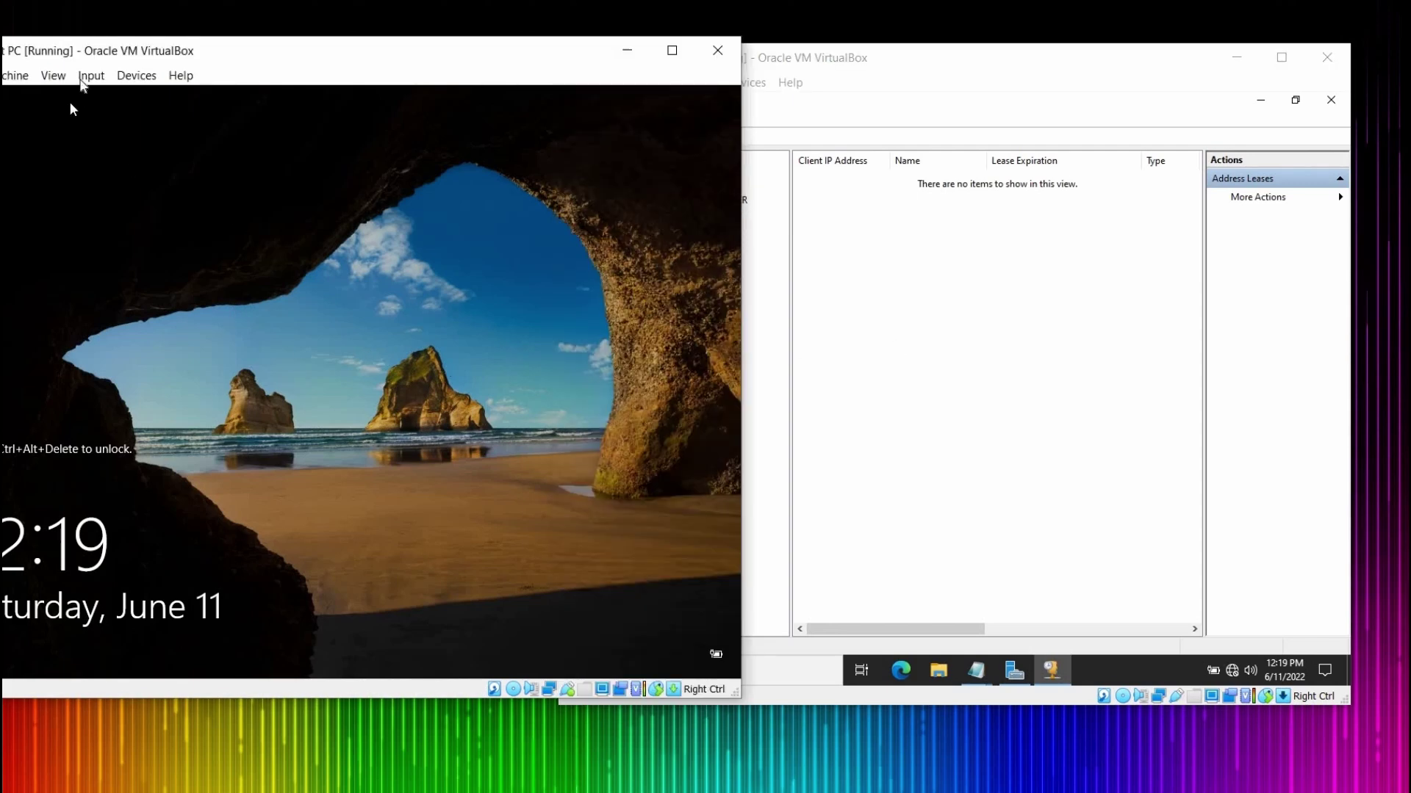
{"action": "left_click", "coordinate": [80, 79]}
{"action": "mouse_move", "coordinate": [125, 98]}
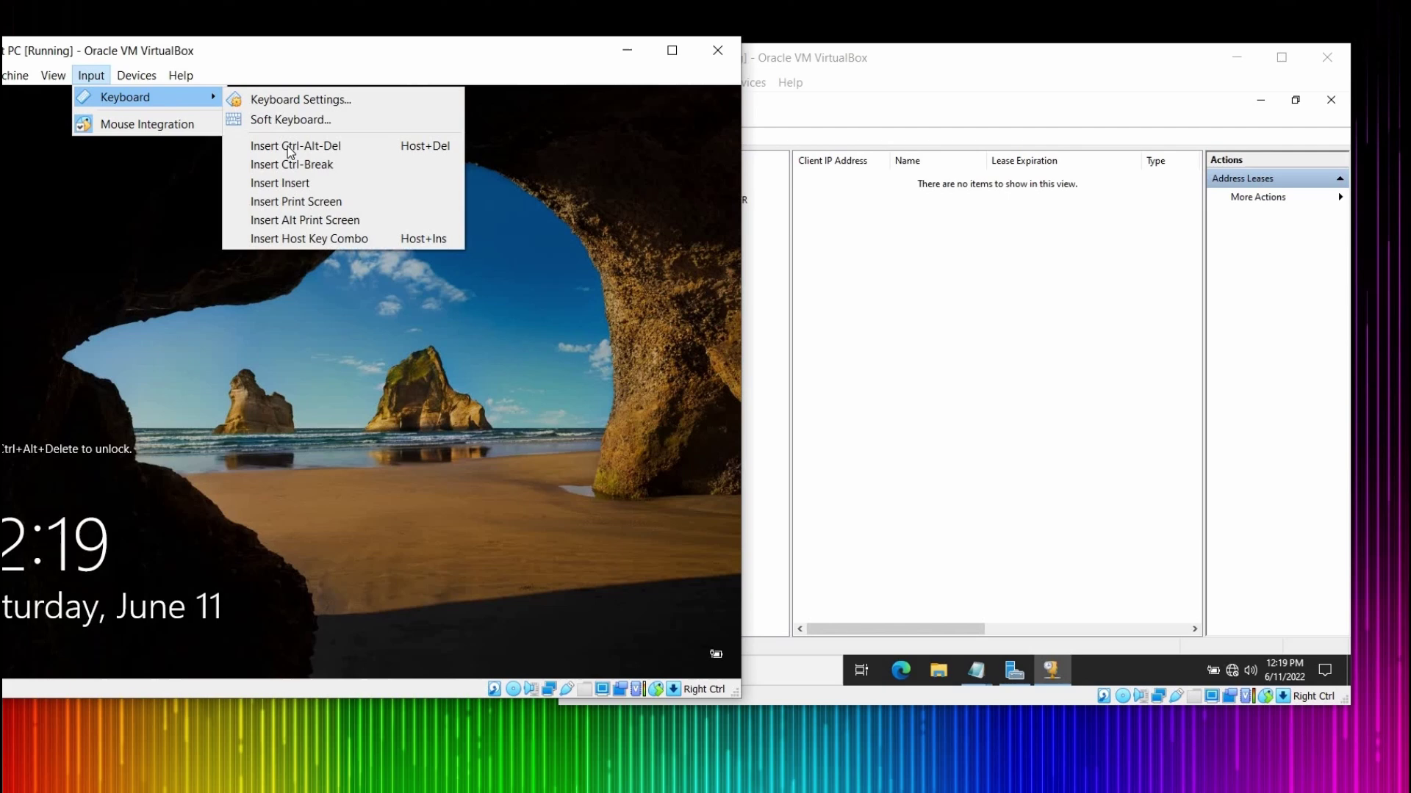
{"action": "left_click", "coordinate": [291, 152]}
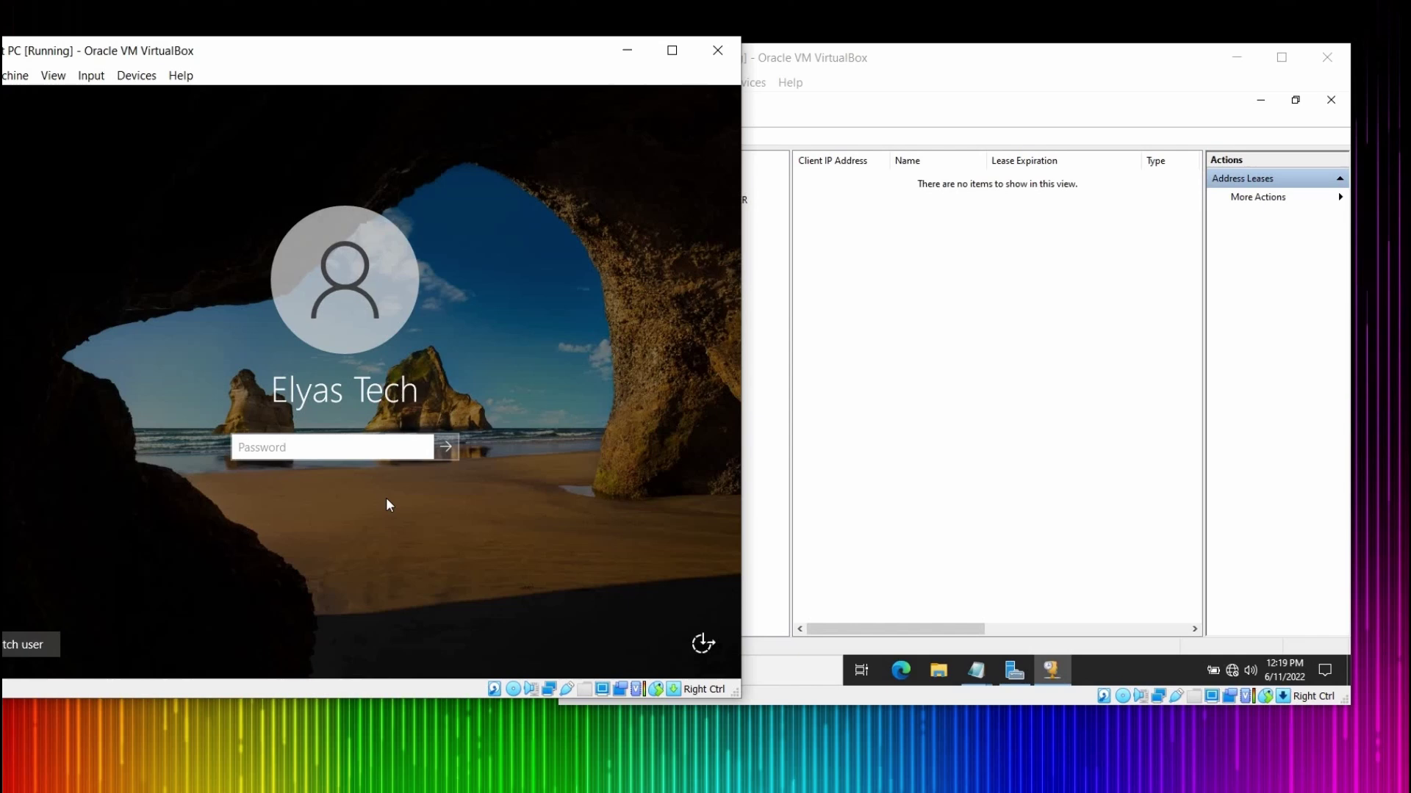
{"action": "key", "text": "Return"}
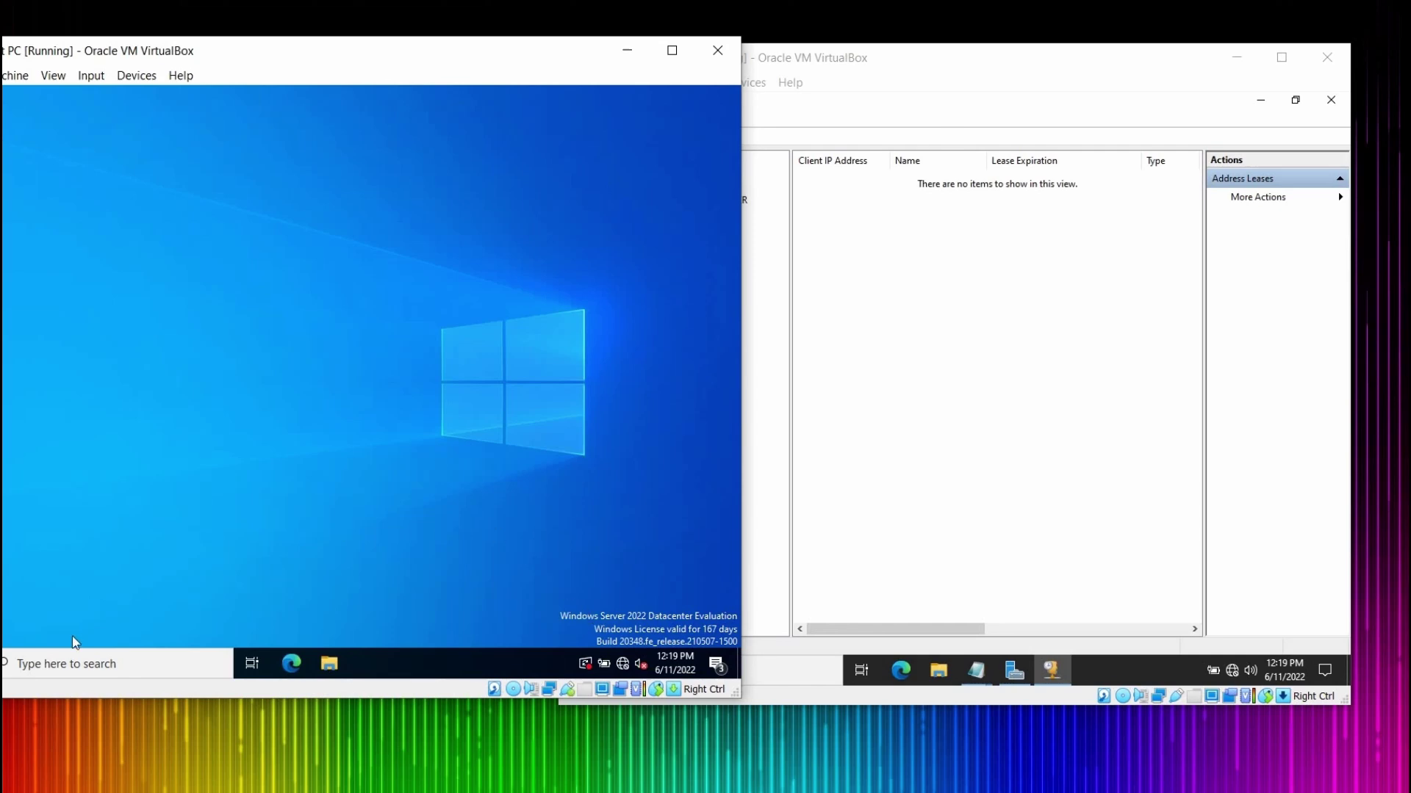
- Show the scope's Address Pool (10.0.2.100–10.0.2.200), then bring the Client PC VM forward
{"action": "left_click", "coordinate": [828, 327]}
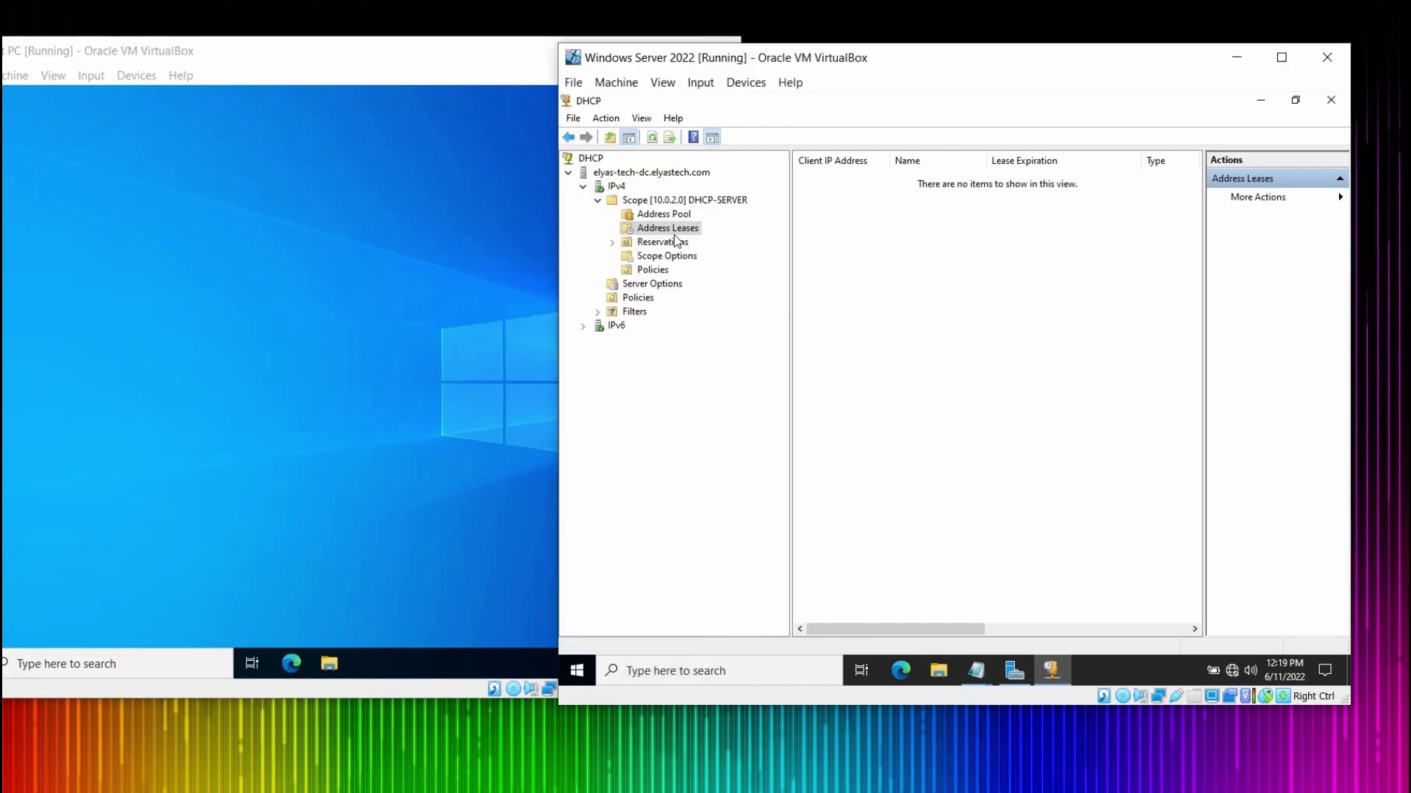
{"action": "left_click", "coordinate": [652, 216]}
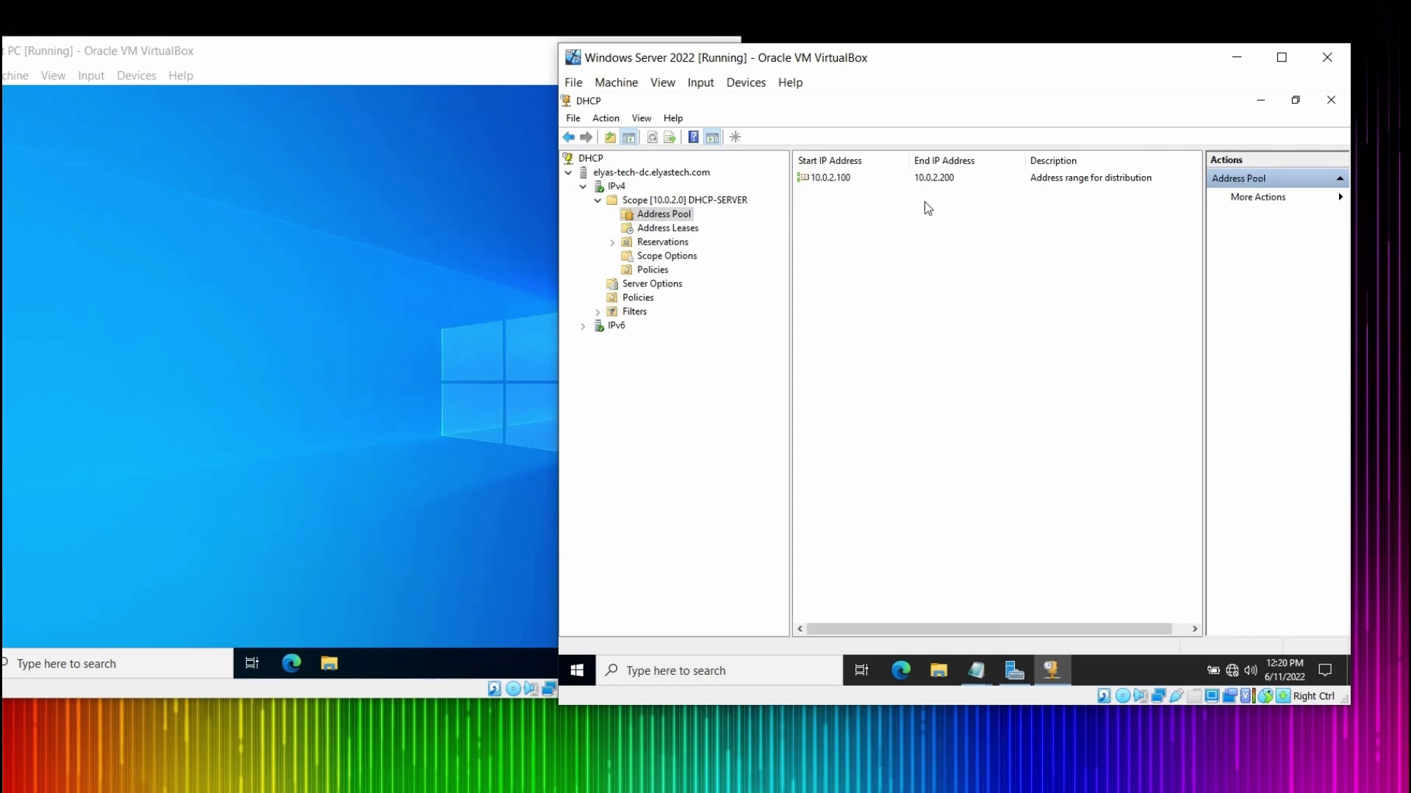
{"action": "left_click", "coordinate": [434, 297]}
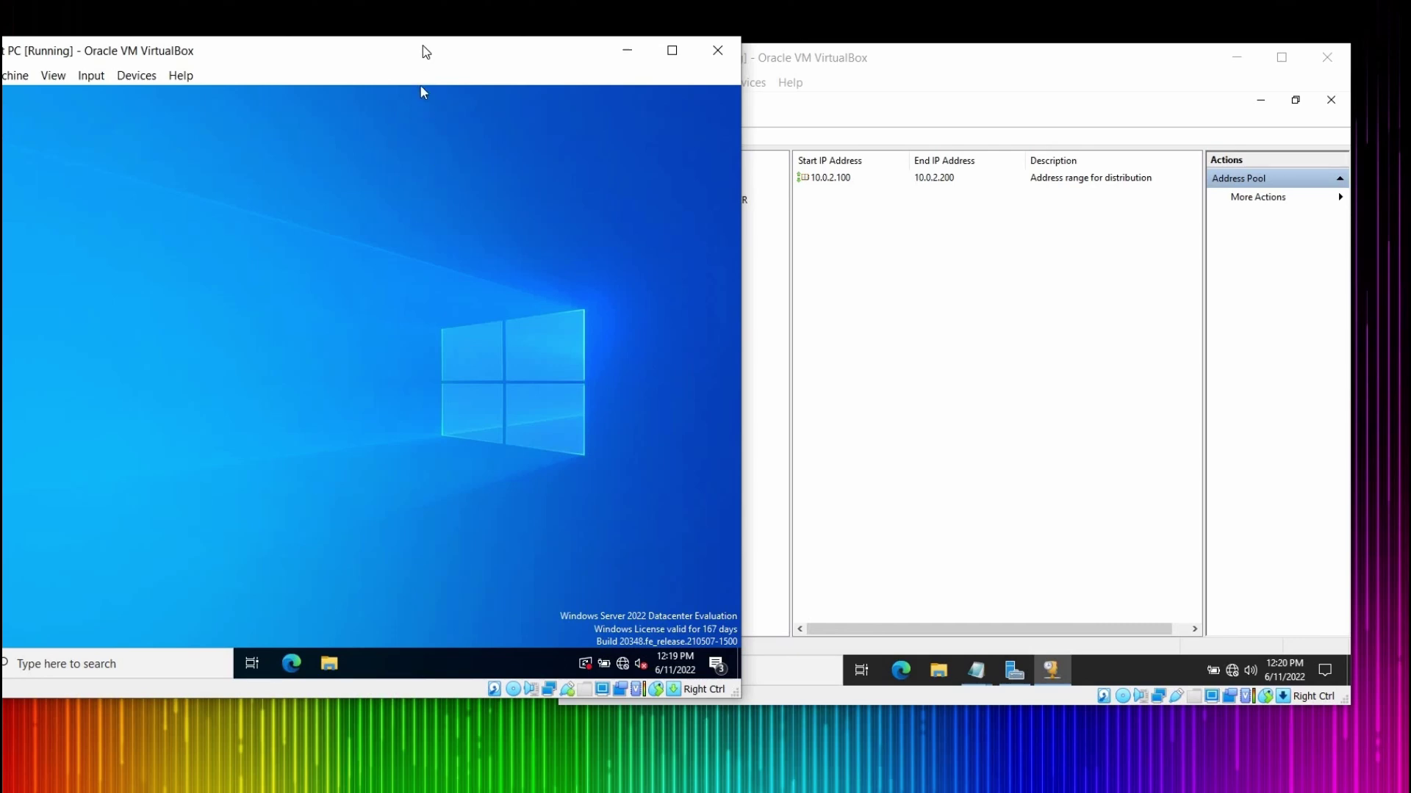
- Enlarge the client window and launch ncpa.cpl from Run to open Network Connections
{"action": "left_click_drag", "start_coordinate": [422, 52], "coordinate": [479, 46]}
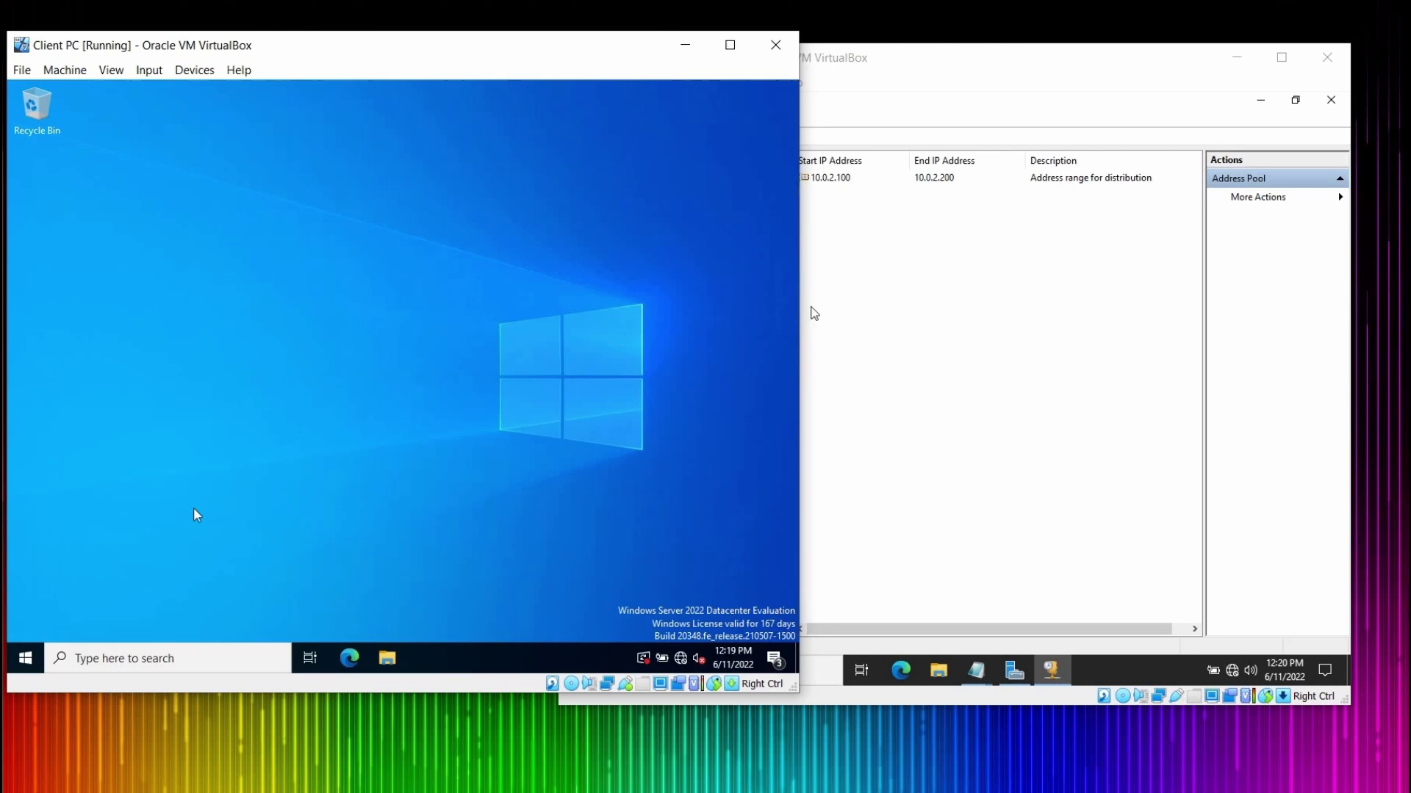
{"action": "left_click", "coordinate": [26, 658]}
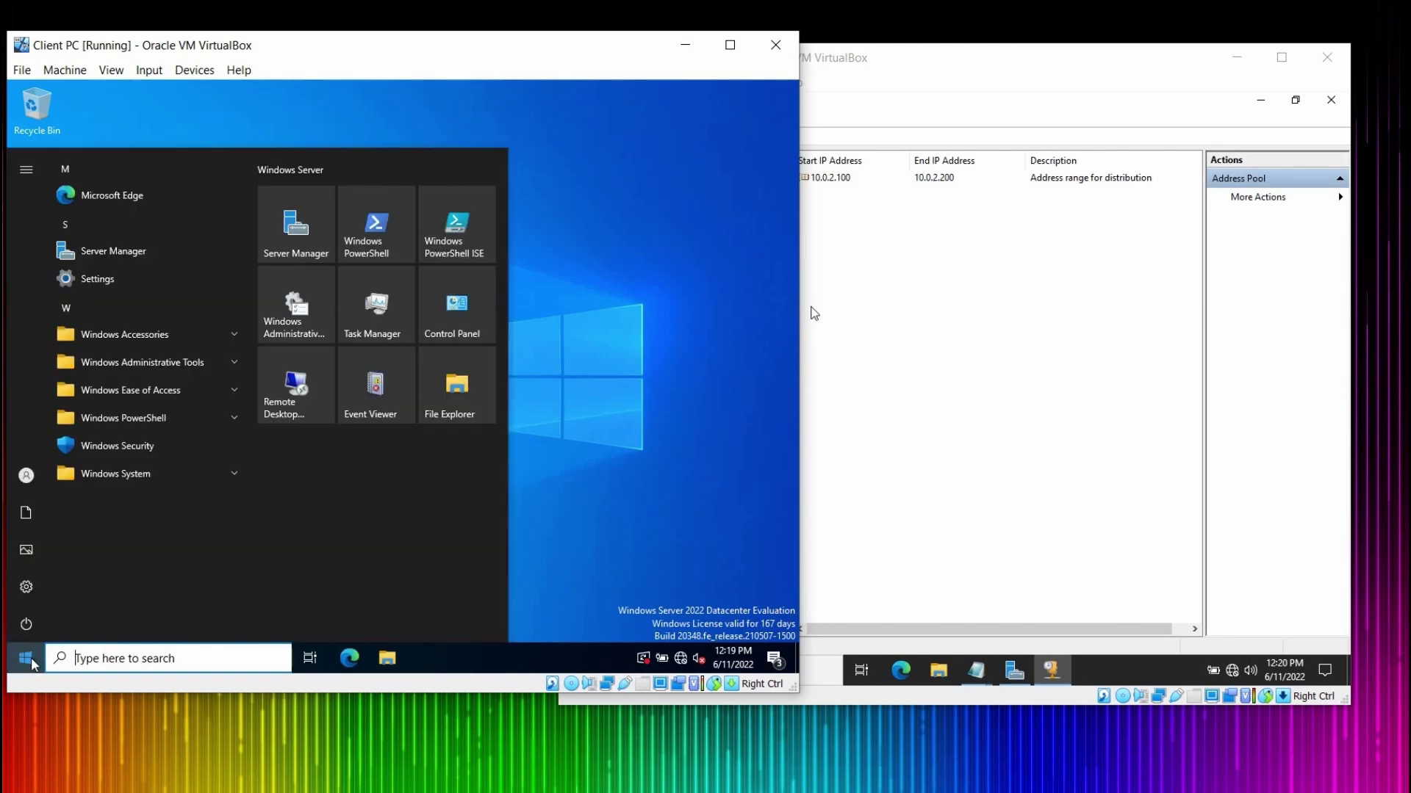
{"action": "left_click", "coordinate": [27, 659]}
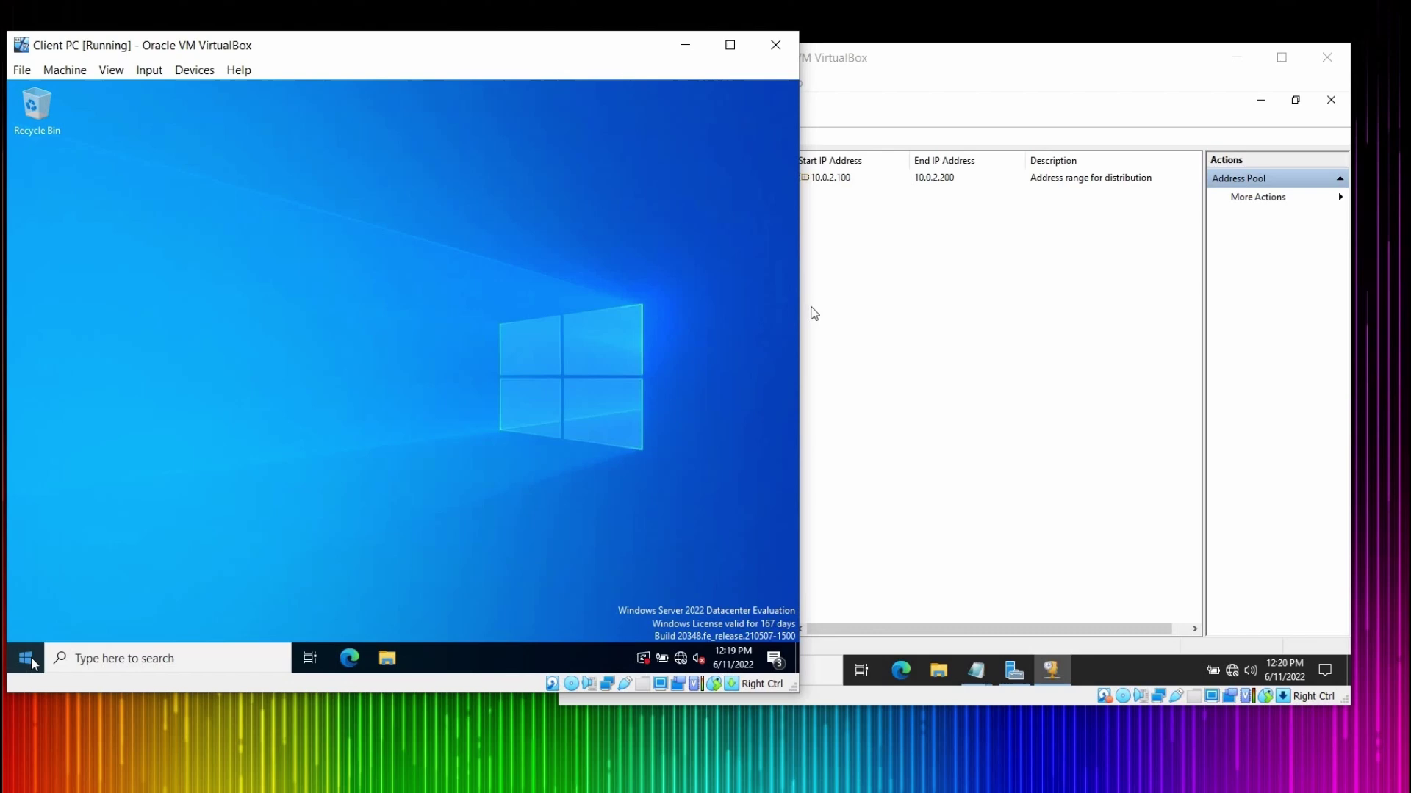
{"action": "left_click", "coordinate": [103, 656]}
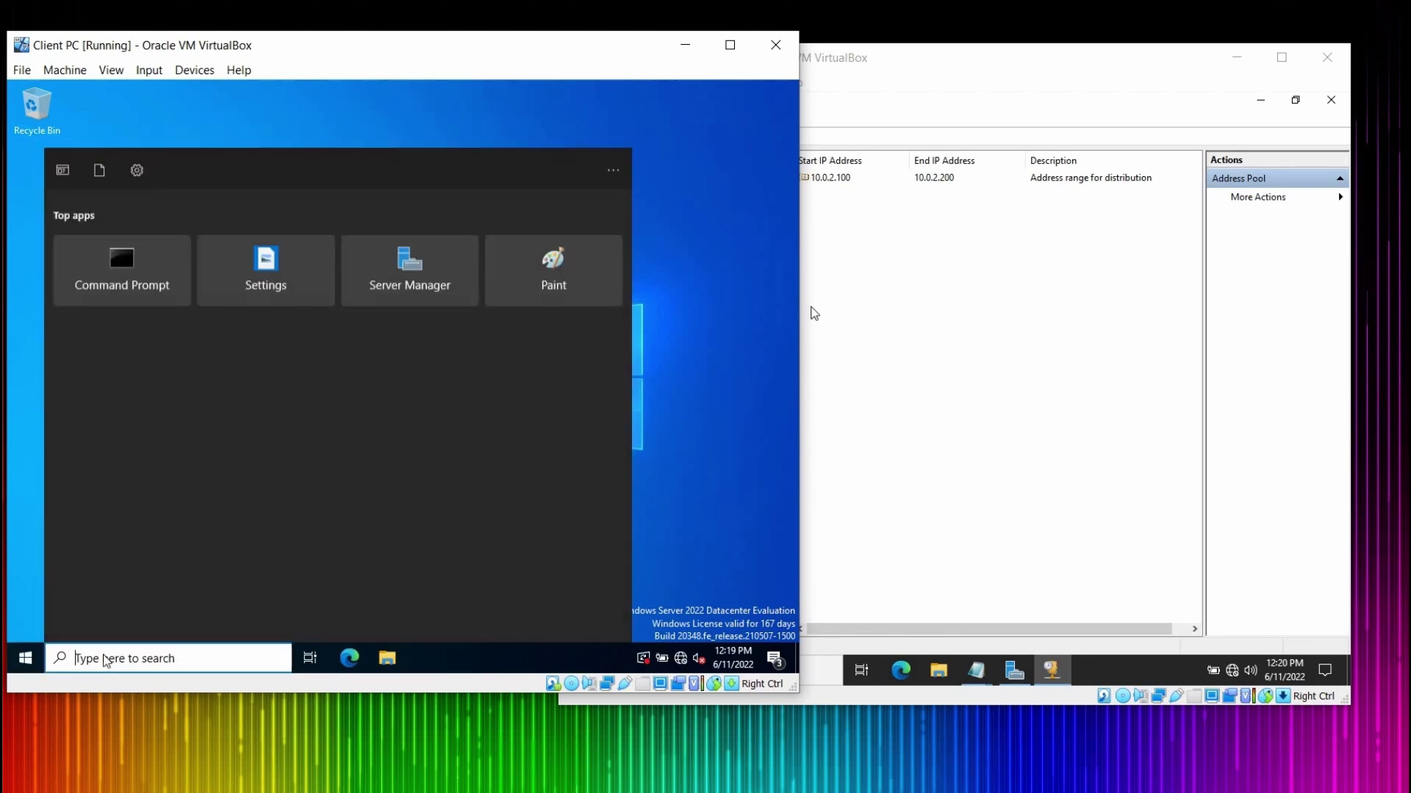
{"action": "type", "text": "run"}
{"action": "key", "text": "Return"}
{"action": "type", "text": "n"}
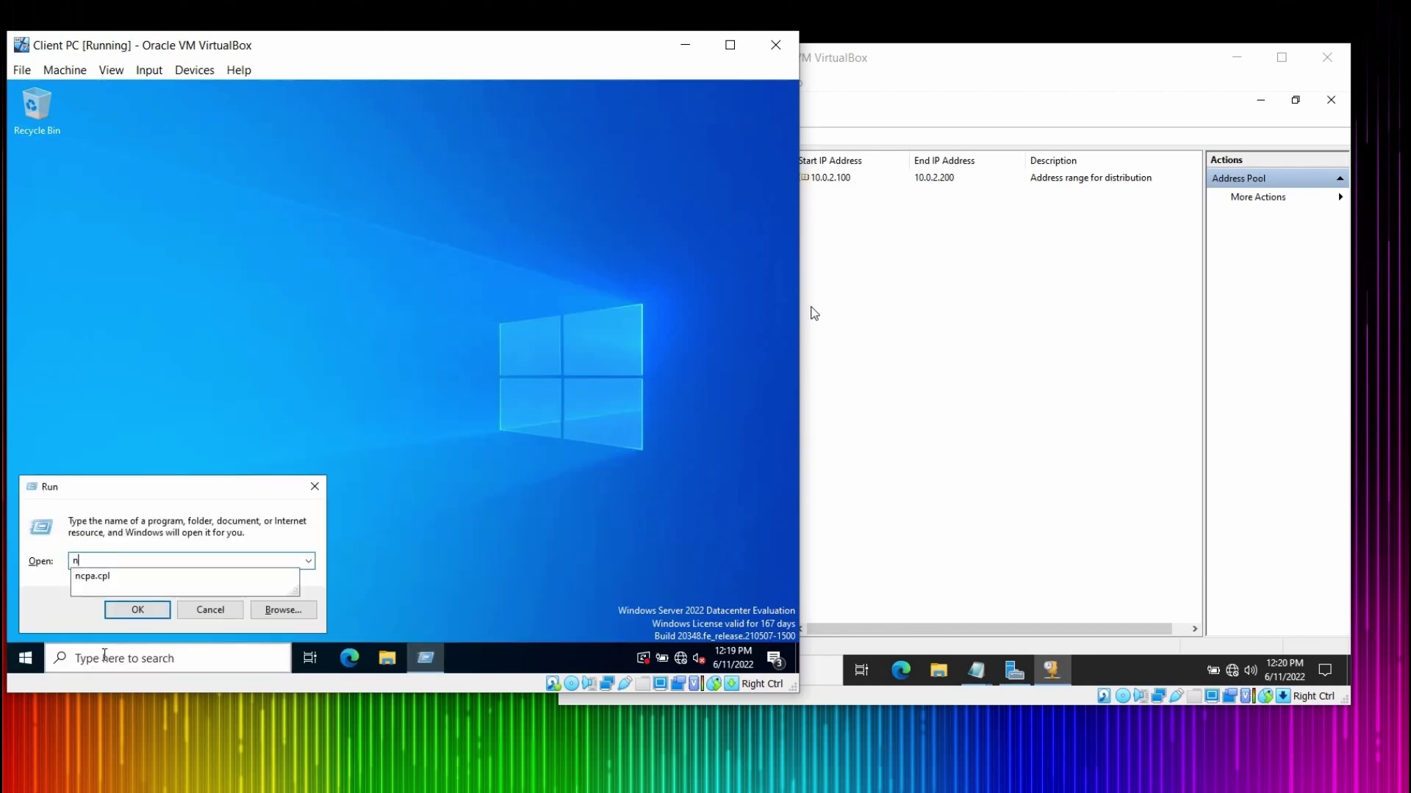
{"action": "type", "text": "c"}
{"action": "key", "text": "Down"}
{"action": "key", "text": "Return"}
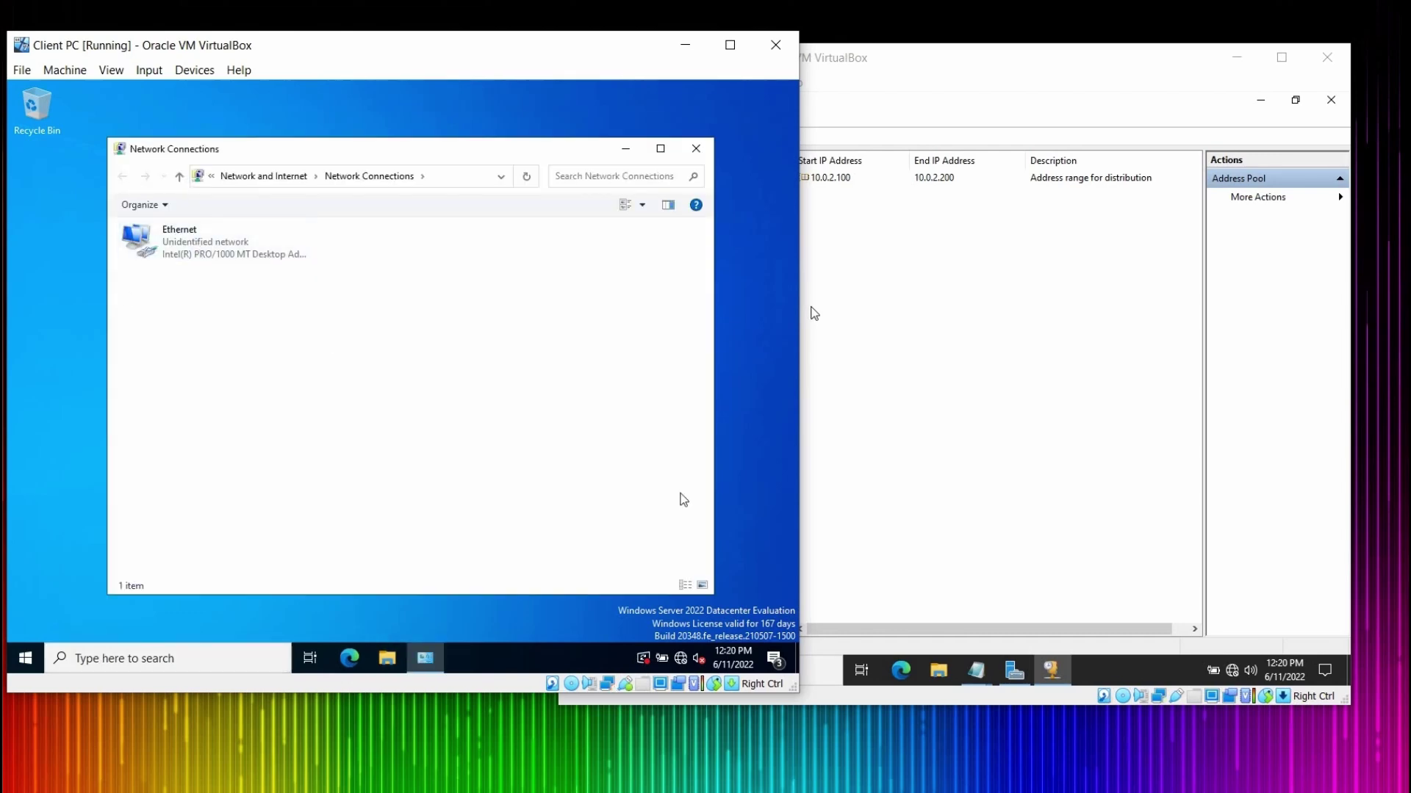
- Browse the client's Network & Internet settings and Ethernet adapter list, then close them
{"action": "left_click", "coordinate": [679, 659]}
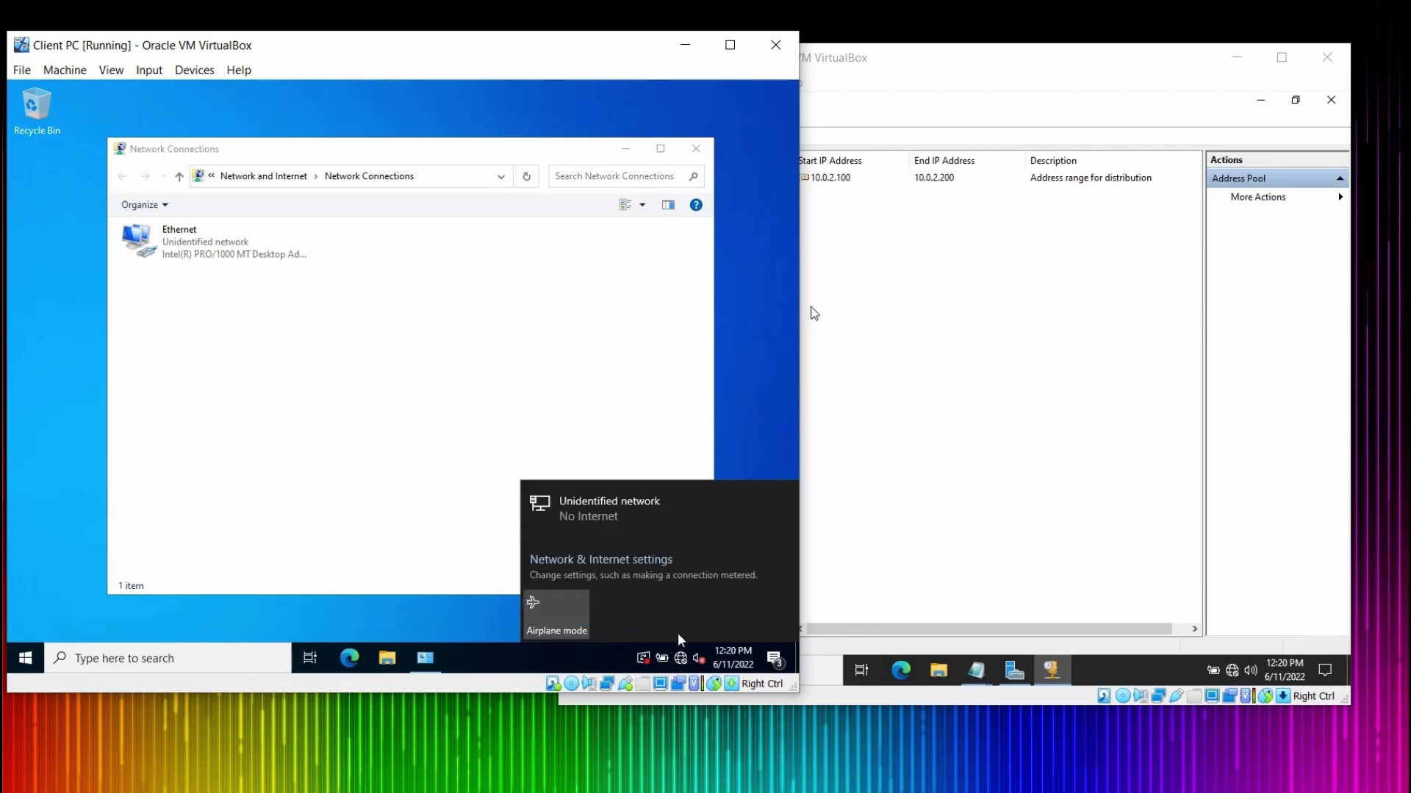
{"action": "left_click", "coordinate": [643, 571]}
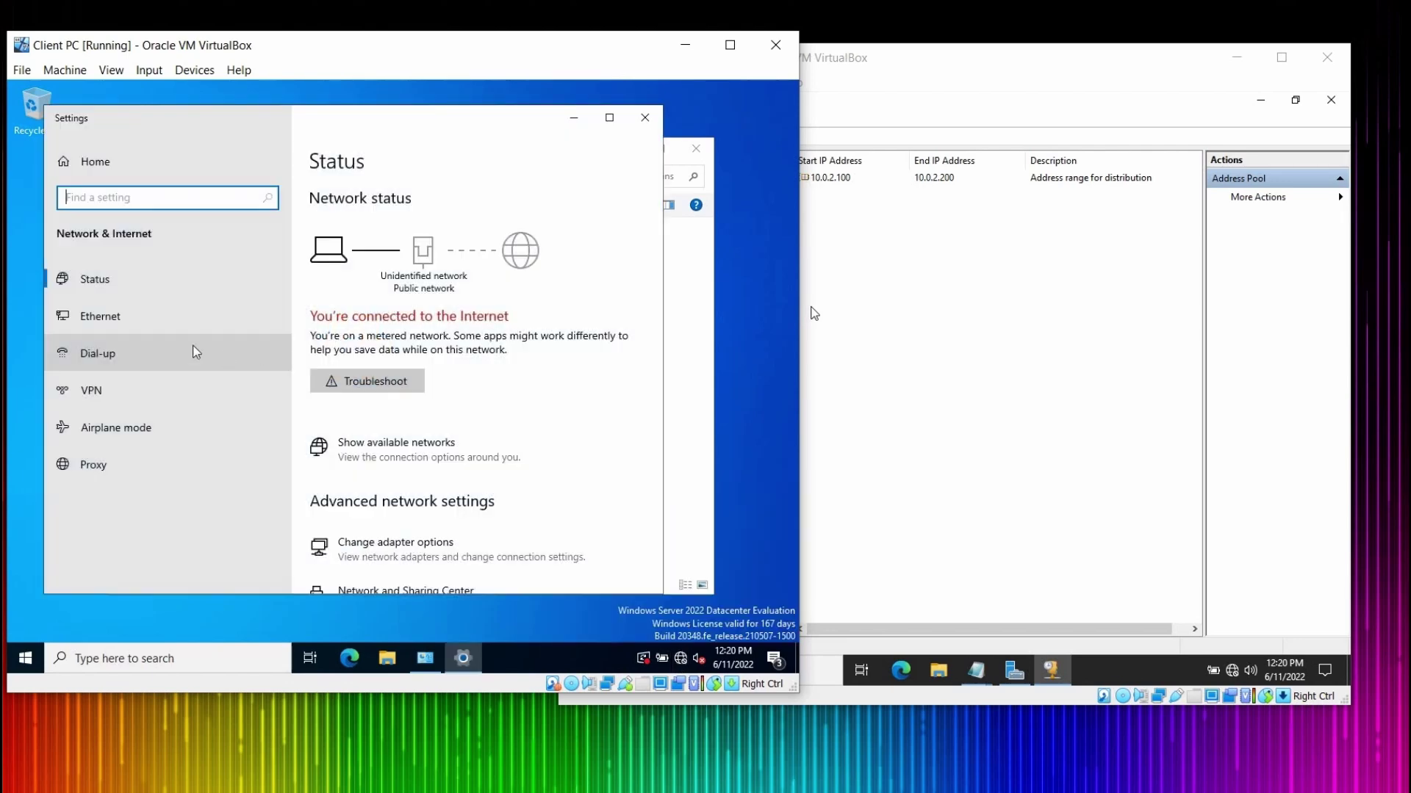
{"action": "left_click", "coordinate": [129, 315]}
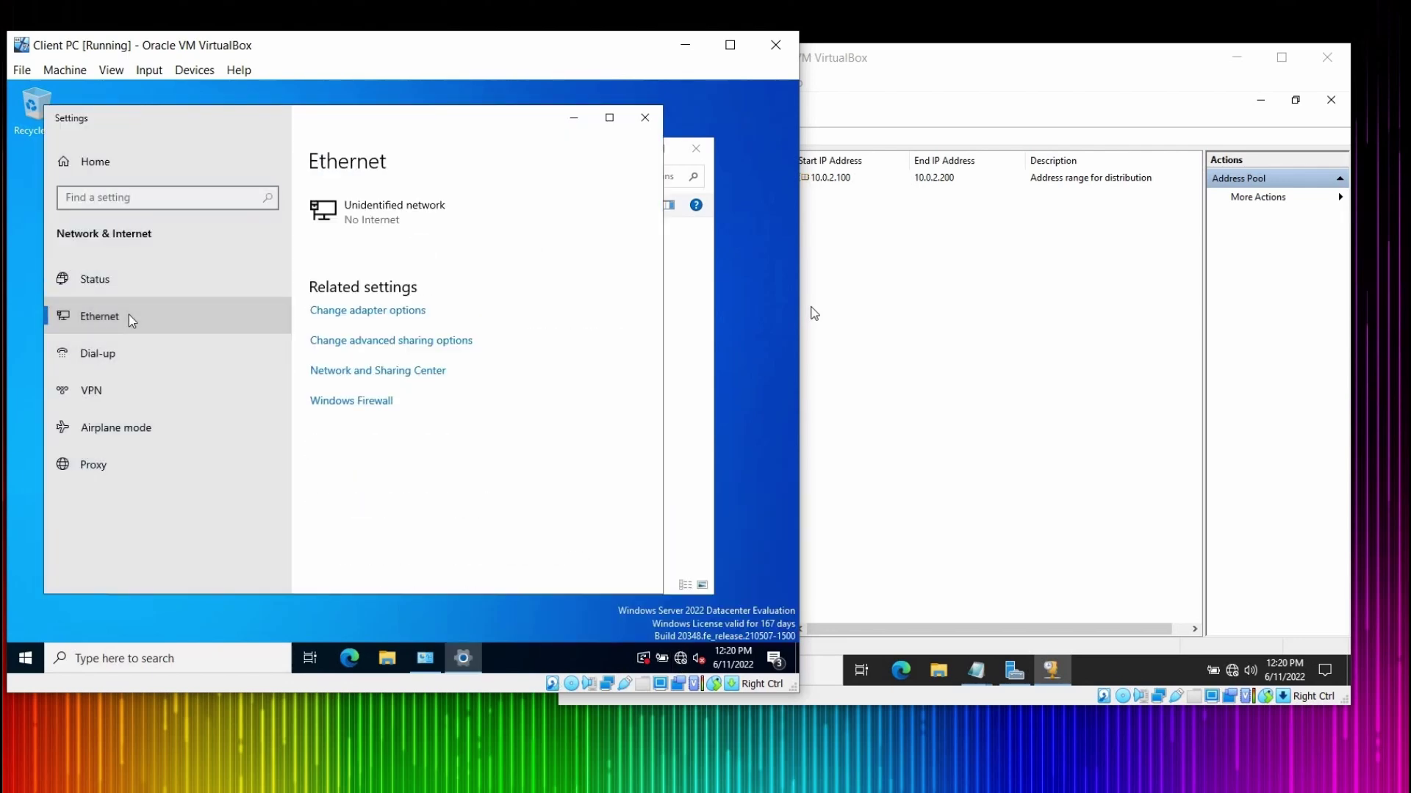
{"action": "left_click", "coordinate": [338, 314]}
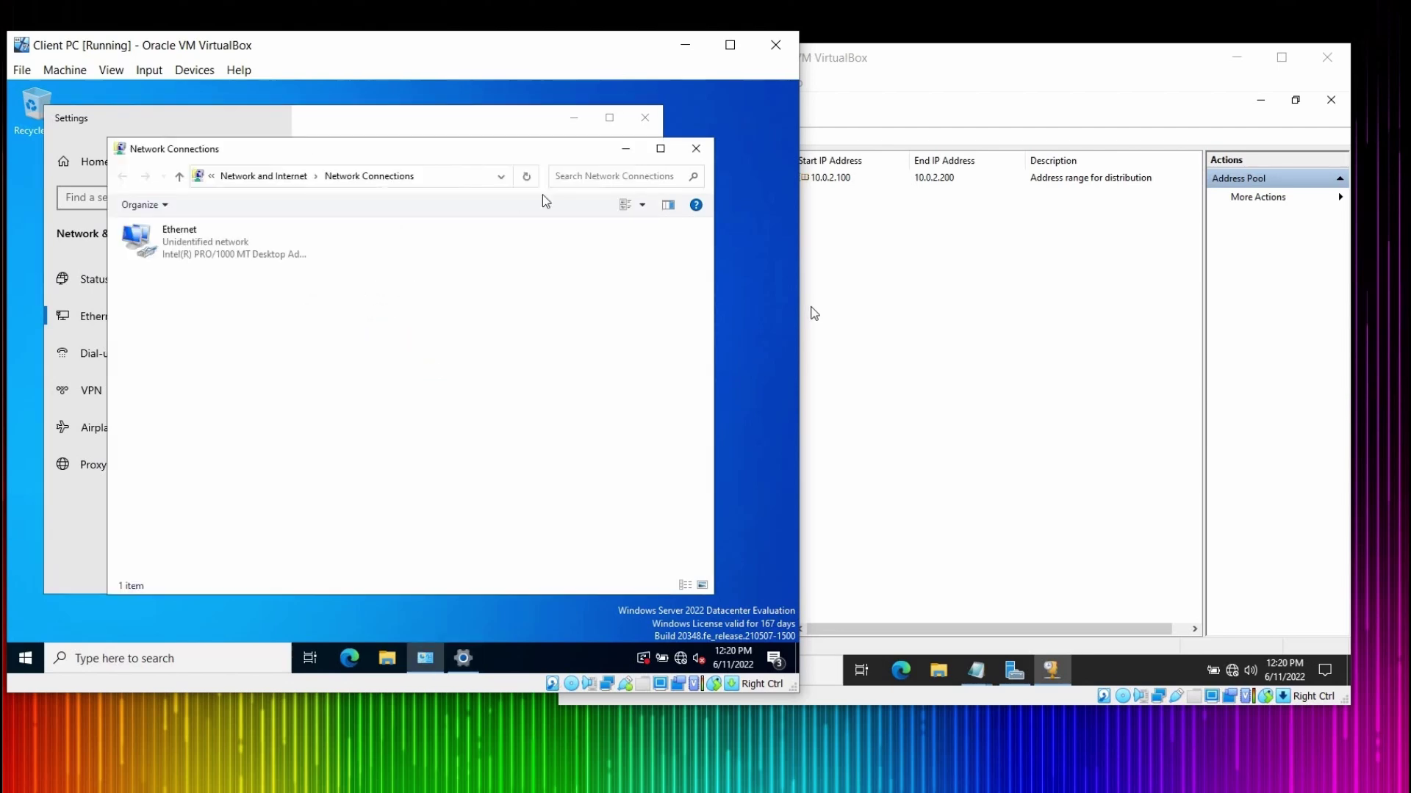
{"action": "left_click", "coordinate": [695, 148]}
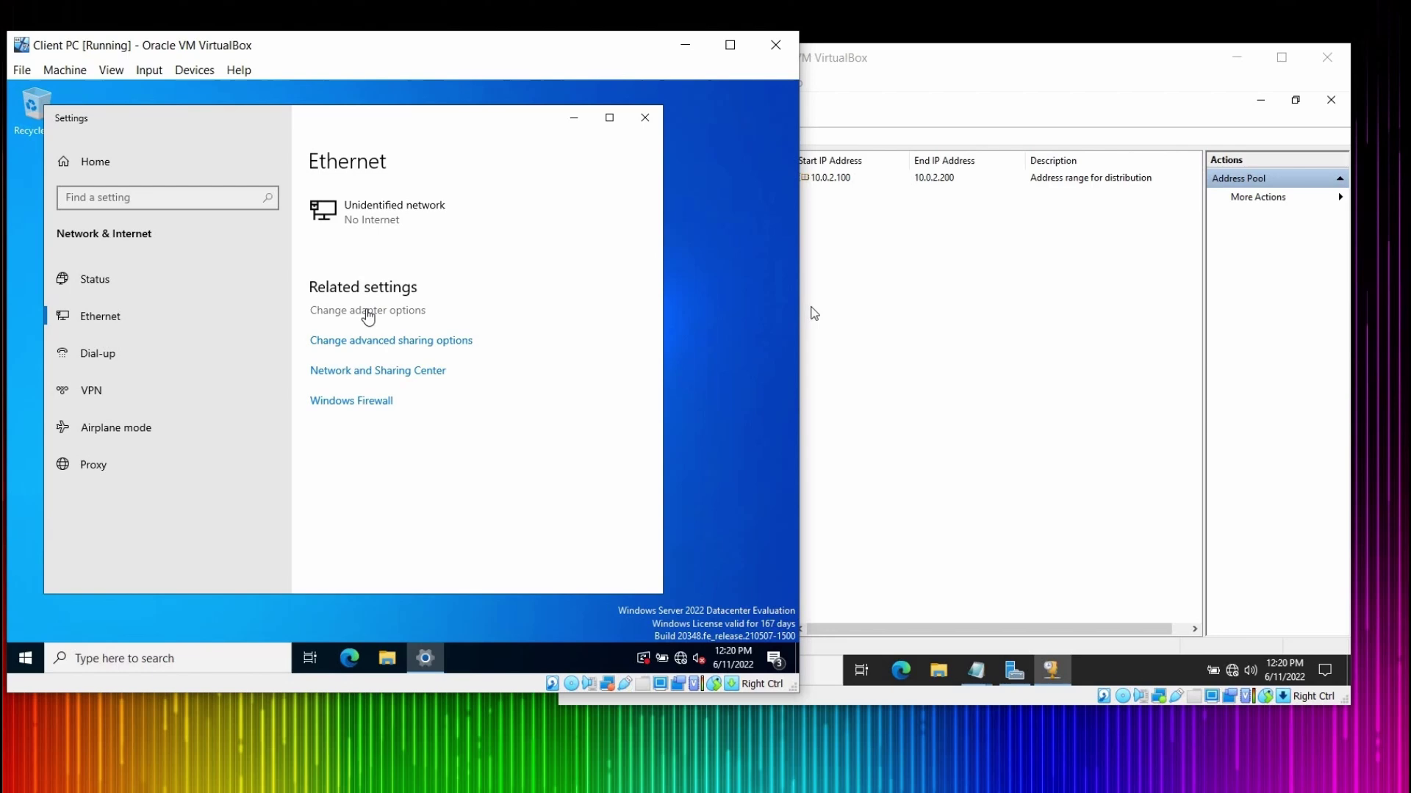
{"action": "left_click", "coordinate": [645, 117]}
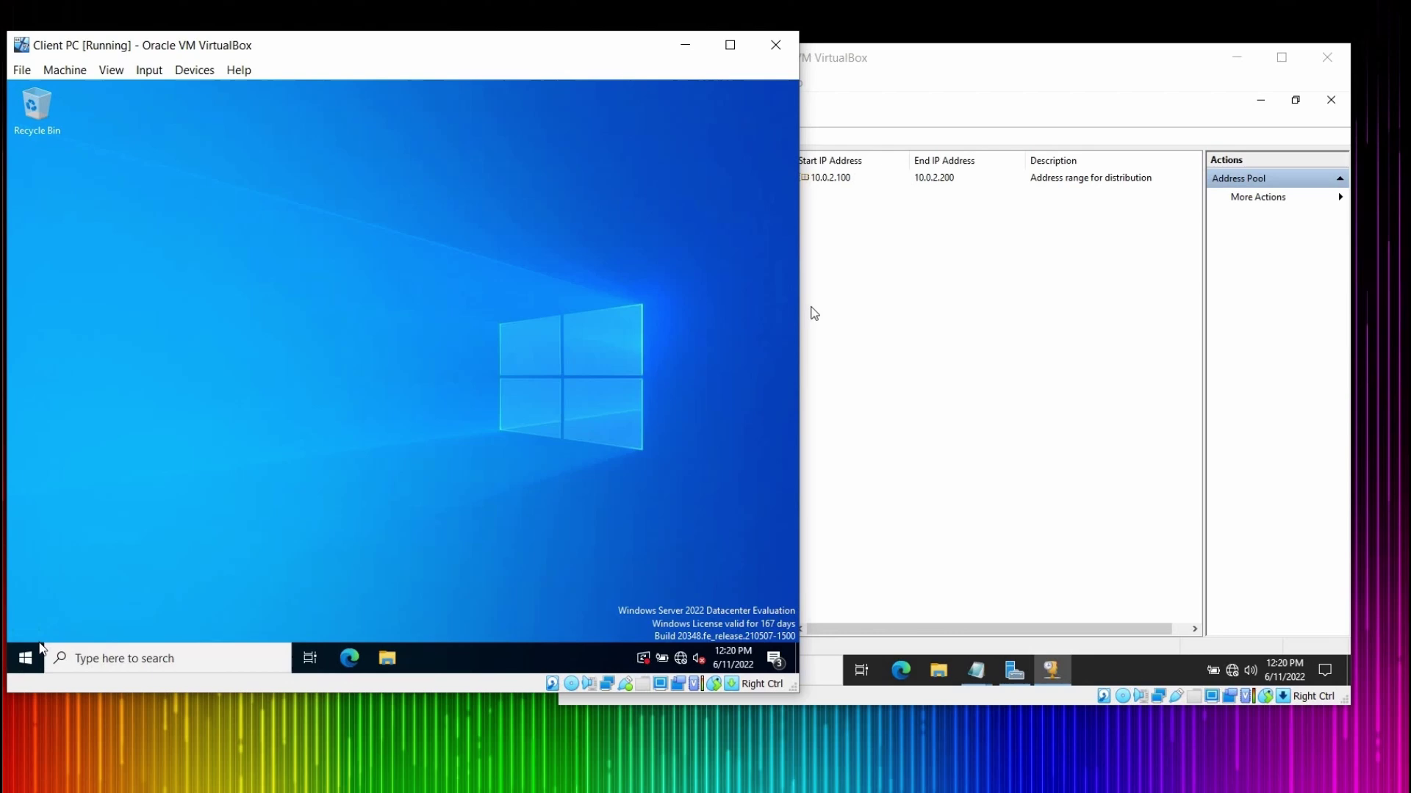
- Reopen Network Connections via Run and select the Ethernet adapter
{"action": "left_click", "coordinate": [99, 659]}
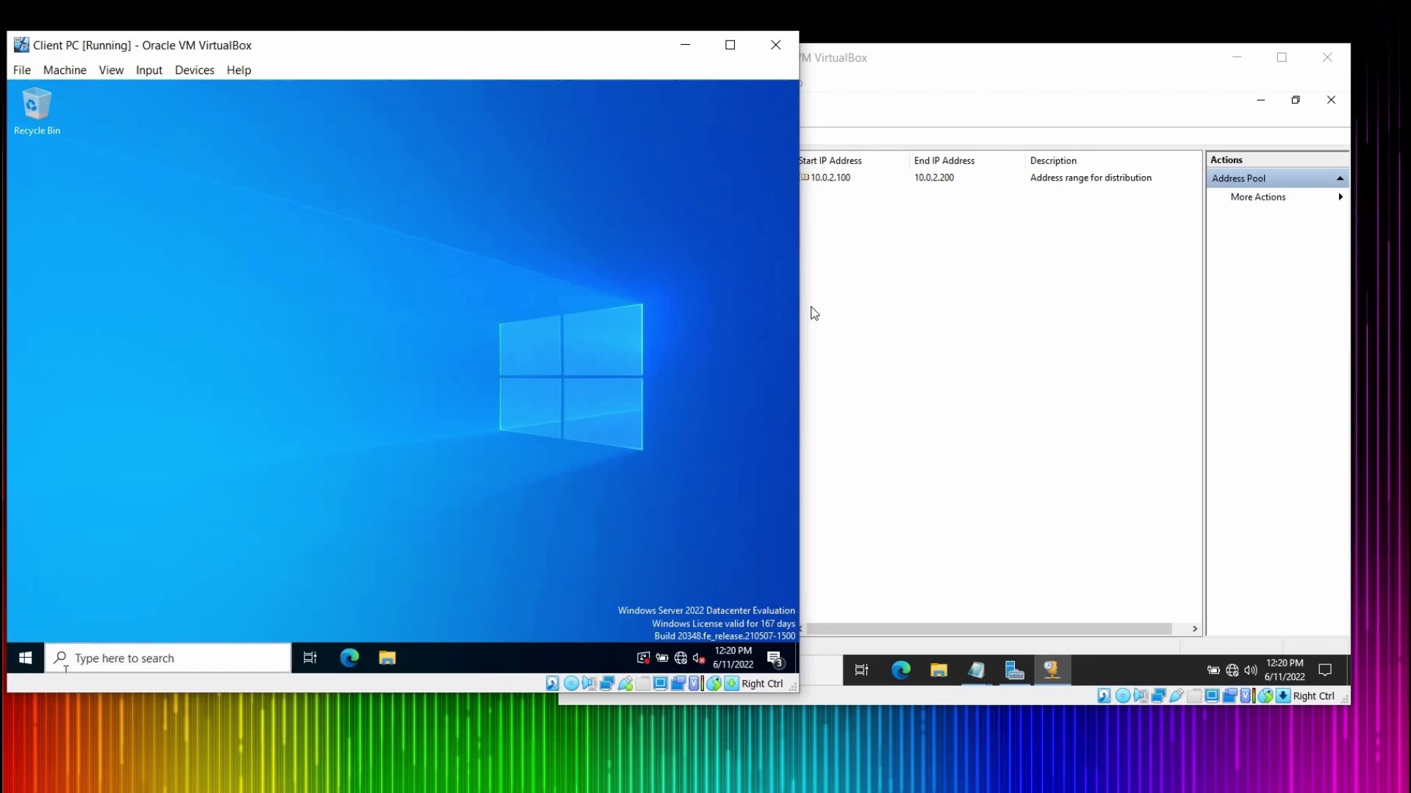
{"action": "type", "text": "run"}
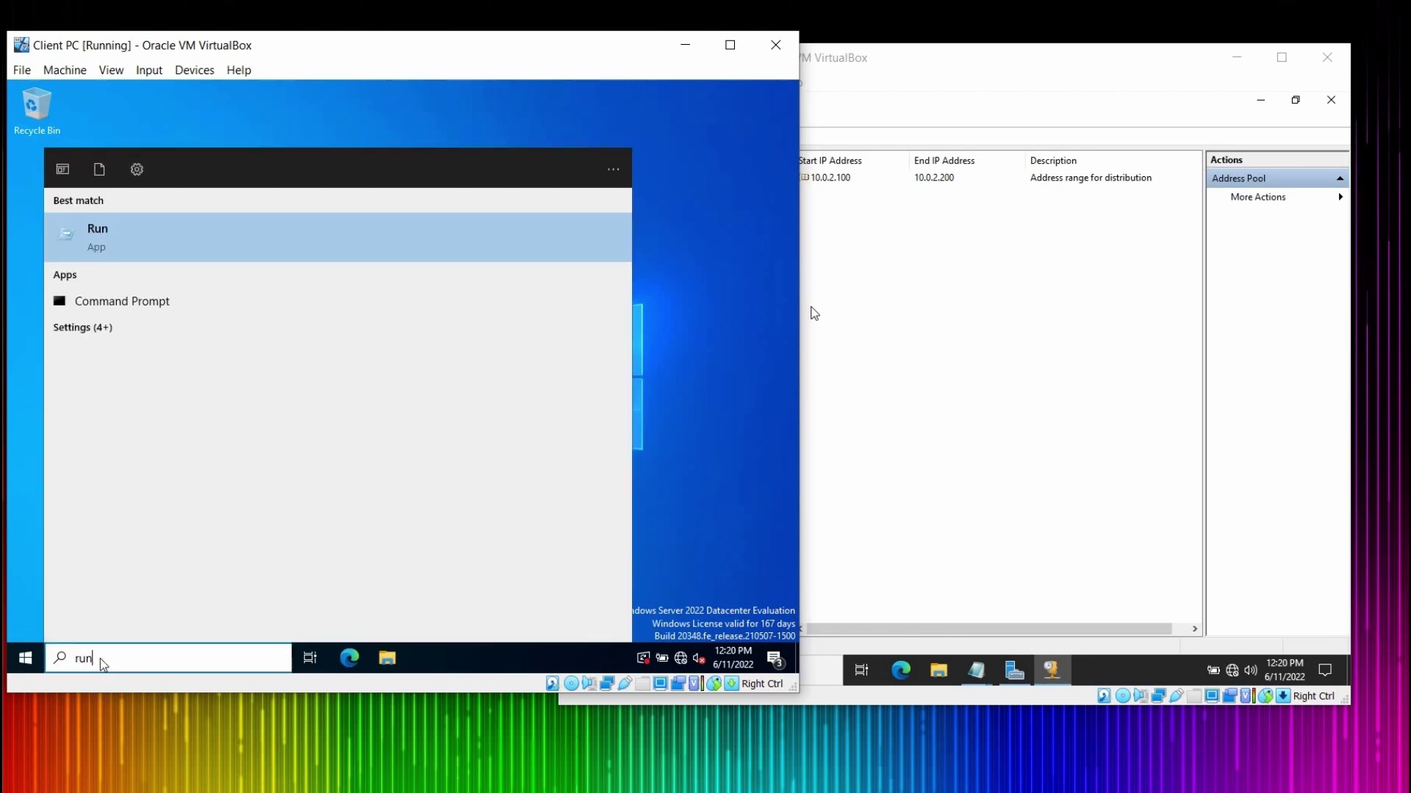
{"action": "key", "text": "Return"}
{"action": "key", "text": "Return"}
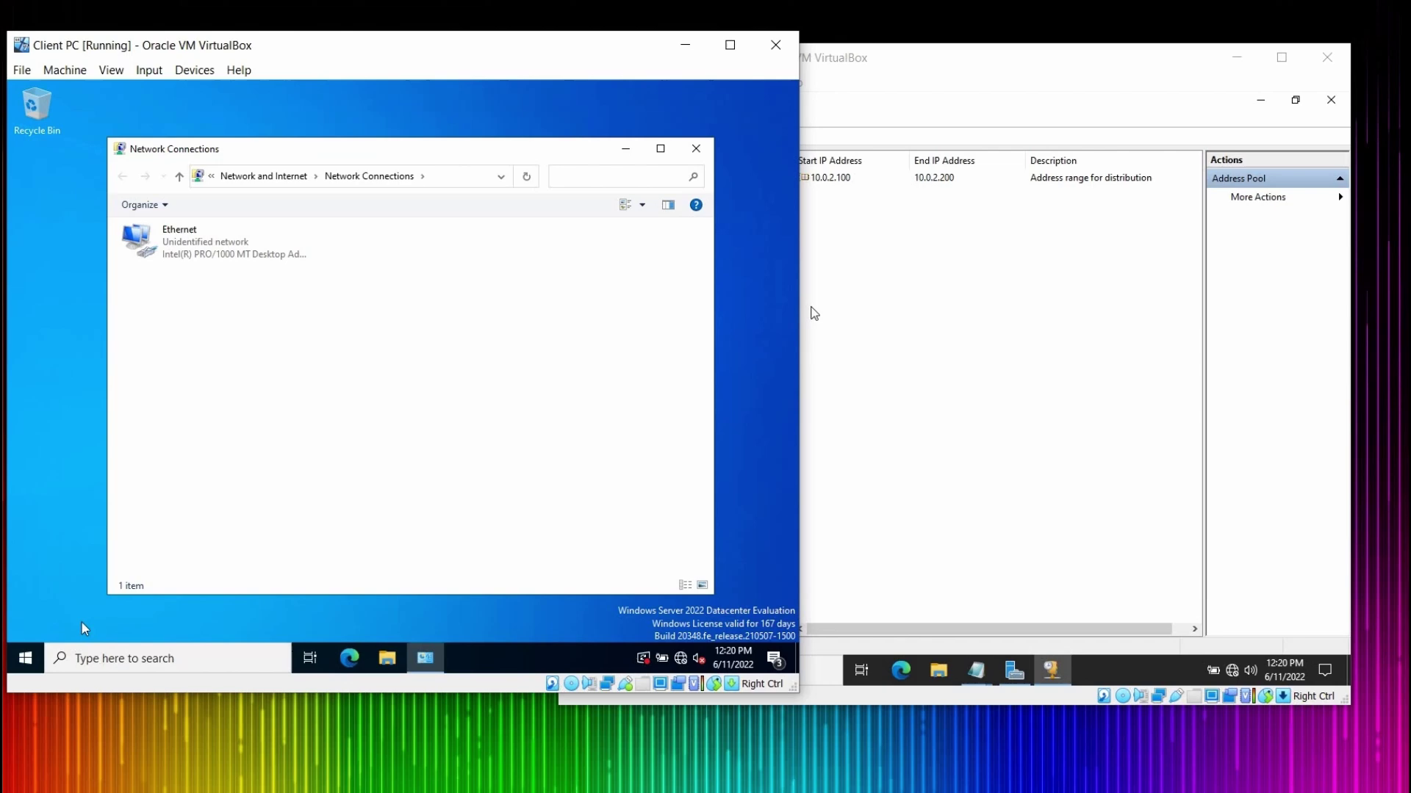
{"action": "left_click", "coordinate": [173, 250]}
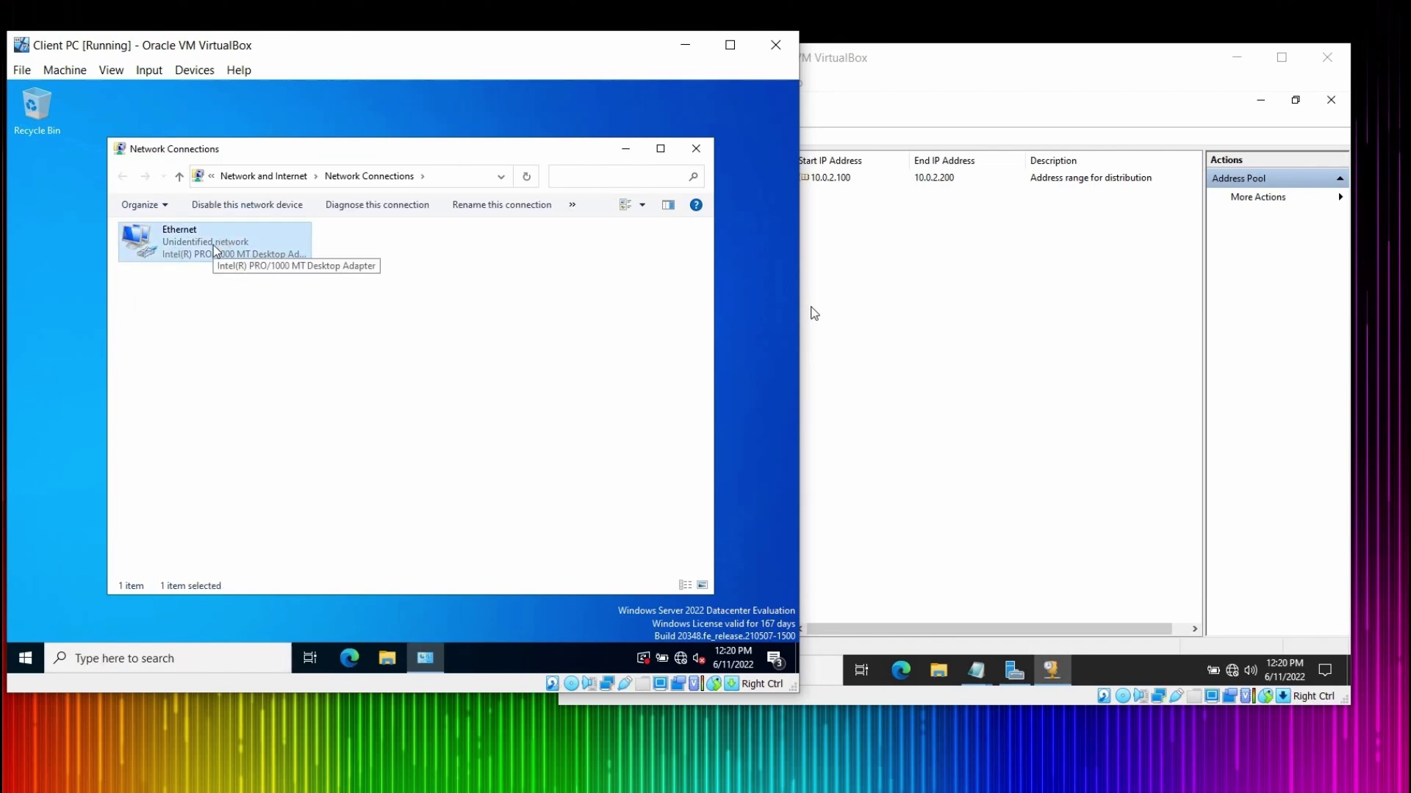
- Set the Ethernet adapter's IPv4 to obtain IP address and DNS servers automatically and confirm
{"action": "double_click", "coordinate": [213, 246]}
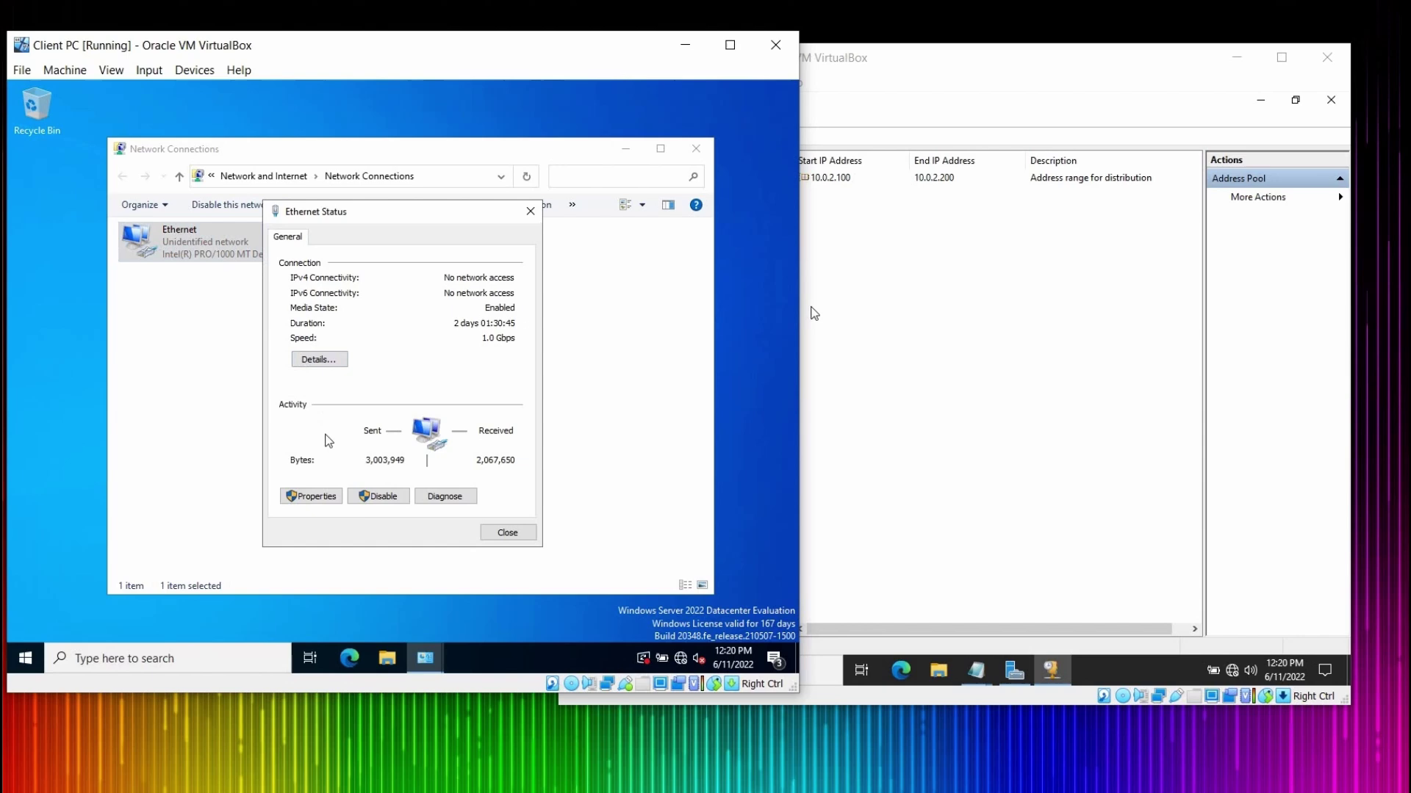
{"action": "left_click", "coordinate": [308, 496]}
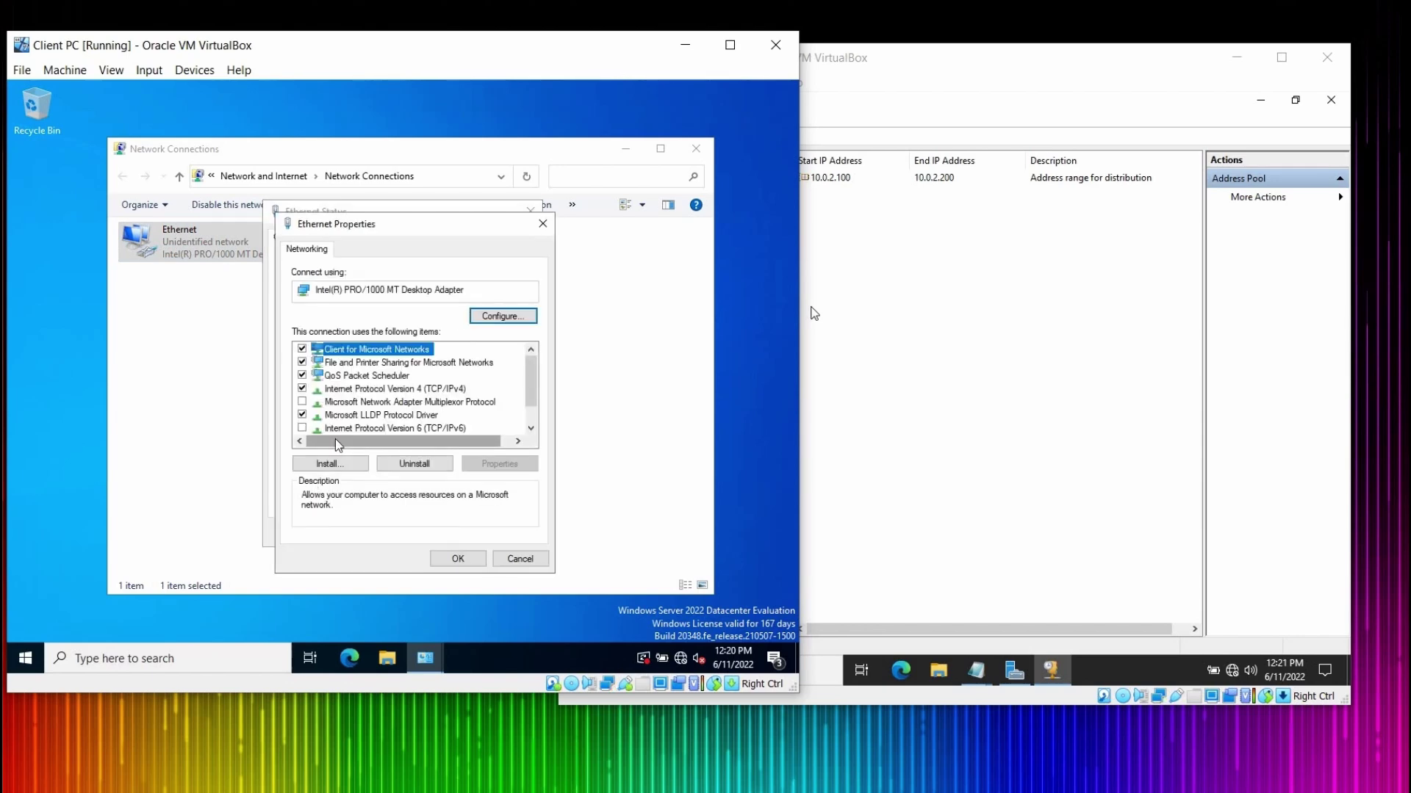
{"action": "double_click", "coordinate": [352, 392]}
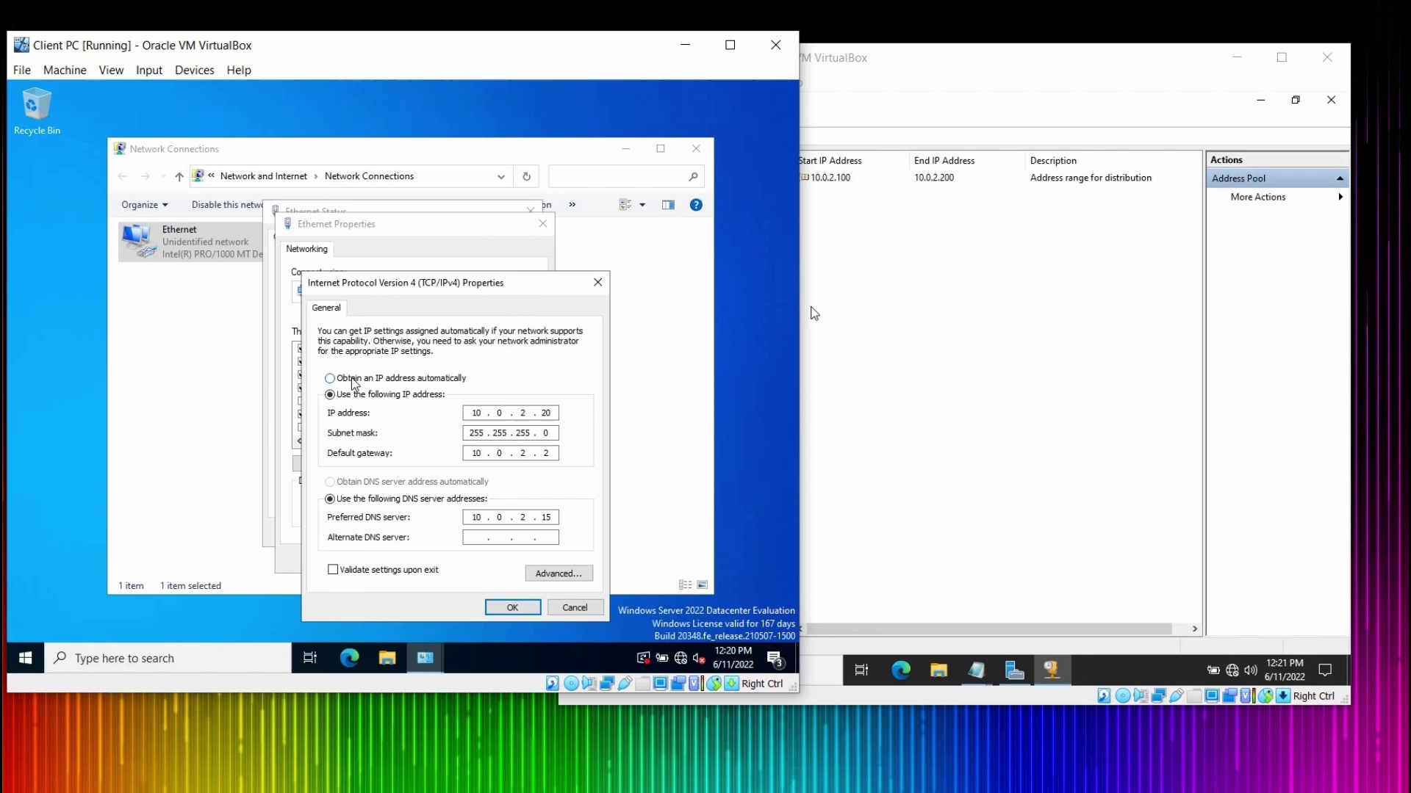
{"action": "left_click", "coordinate": [353, 381]}
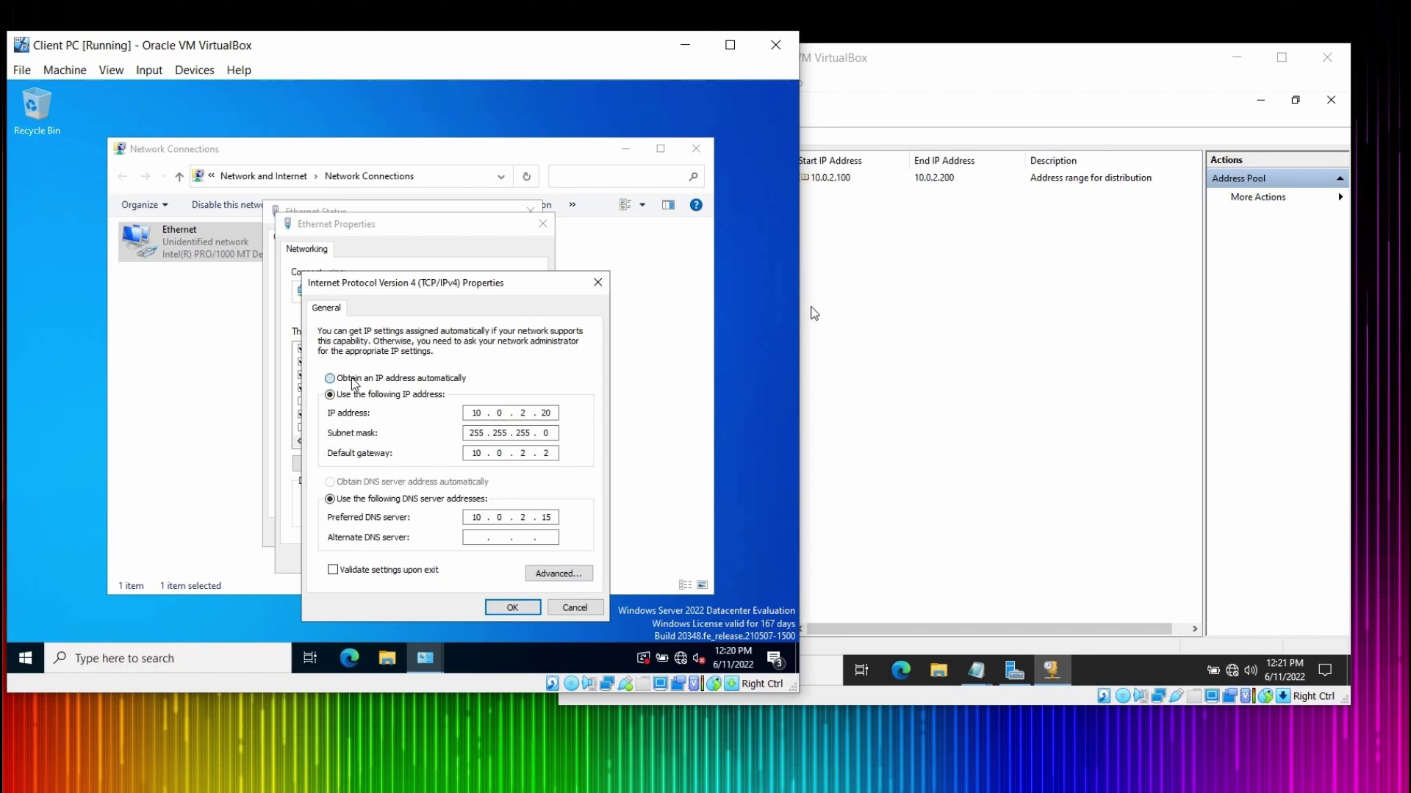
{"action": "left_click", "coordinate": [365, 484]}
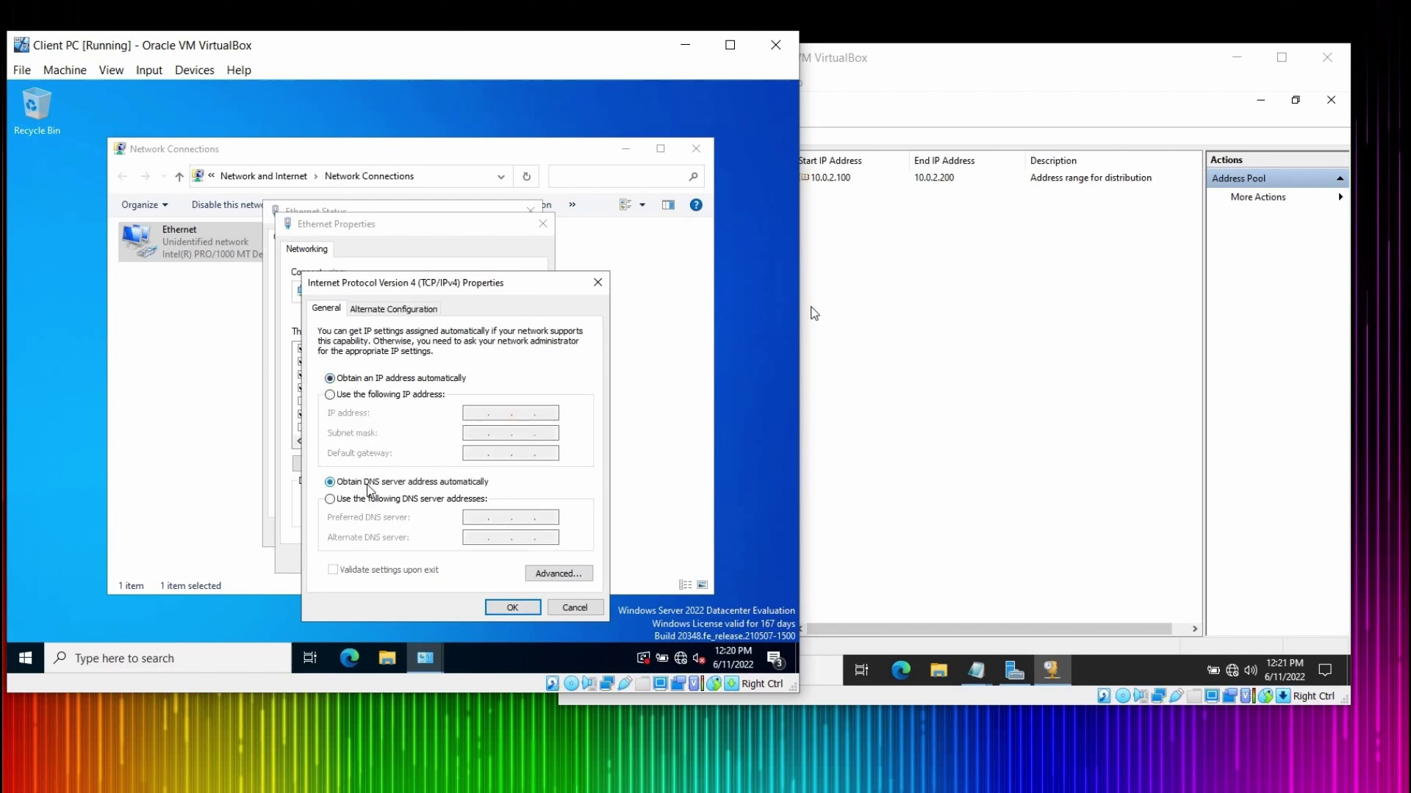
{"action": "left_click", "coordinate": [504, 608]}
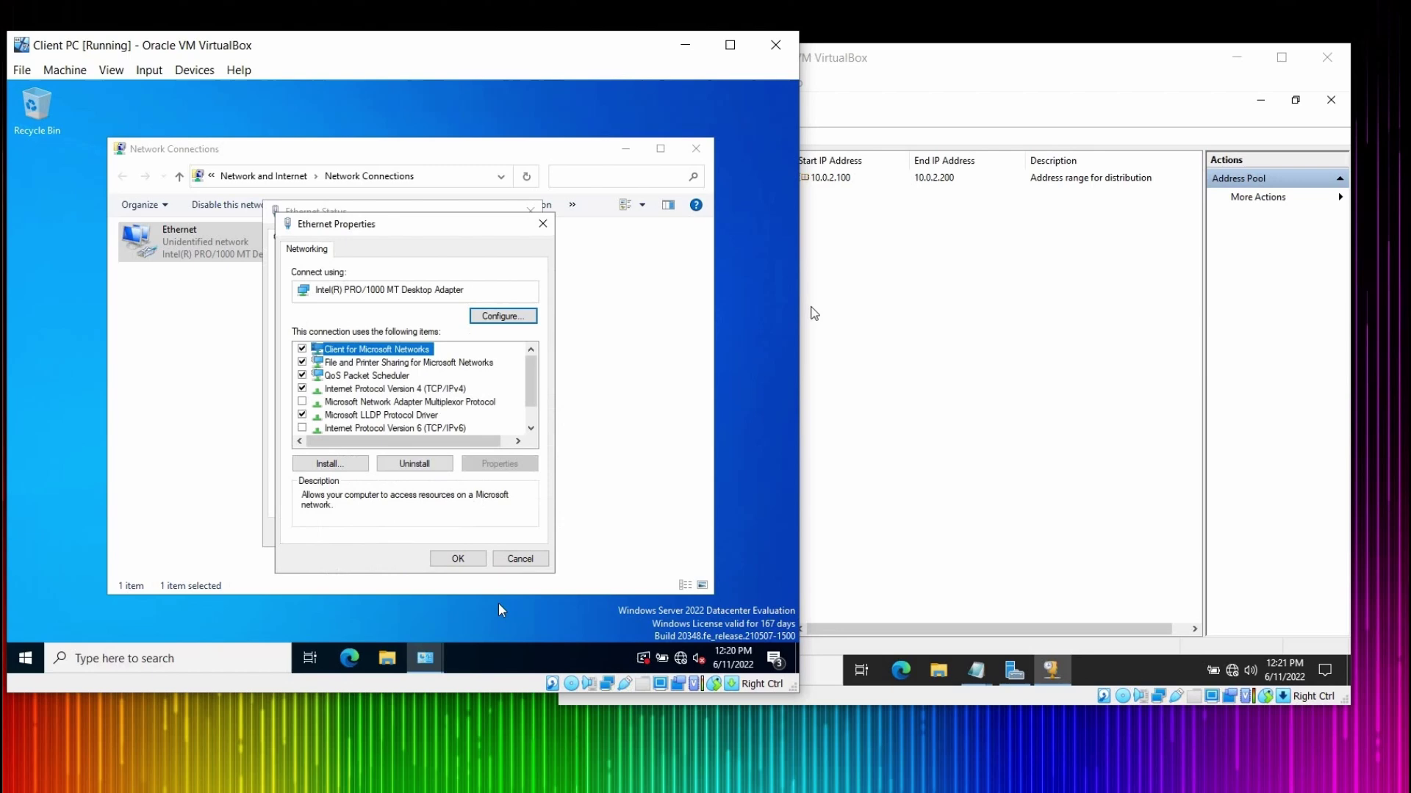
{"action": "left_click", "coordinate": [458, 560]}
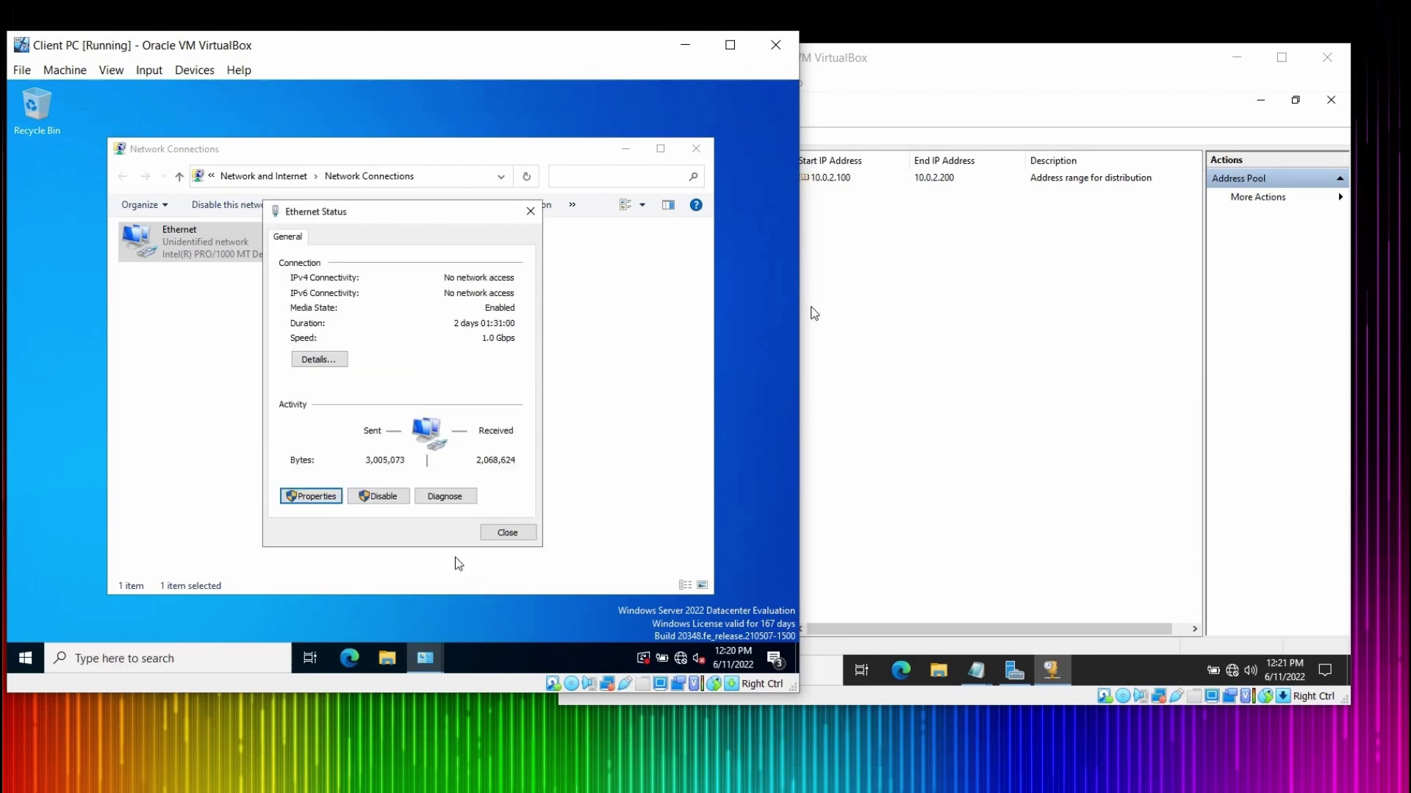
{"action": "left_click", "coordinate": [505, 533]}
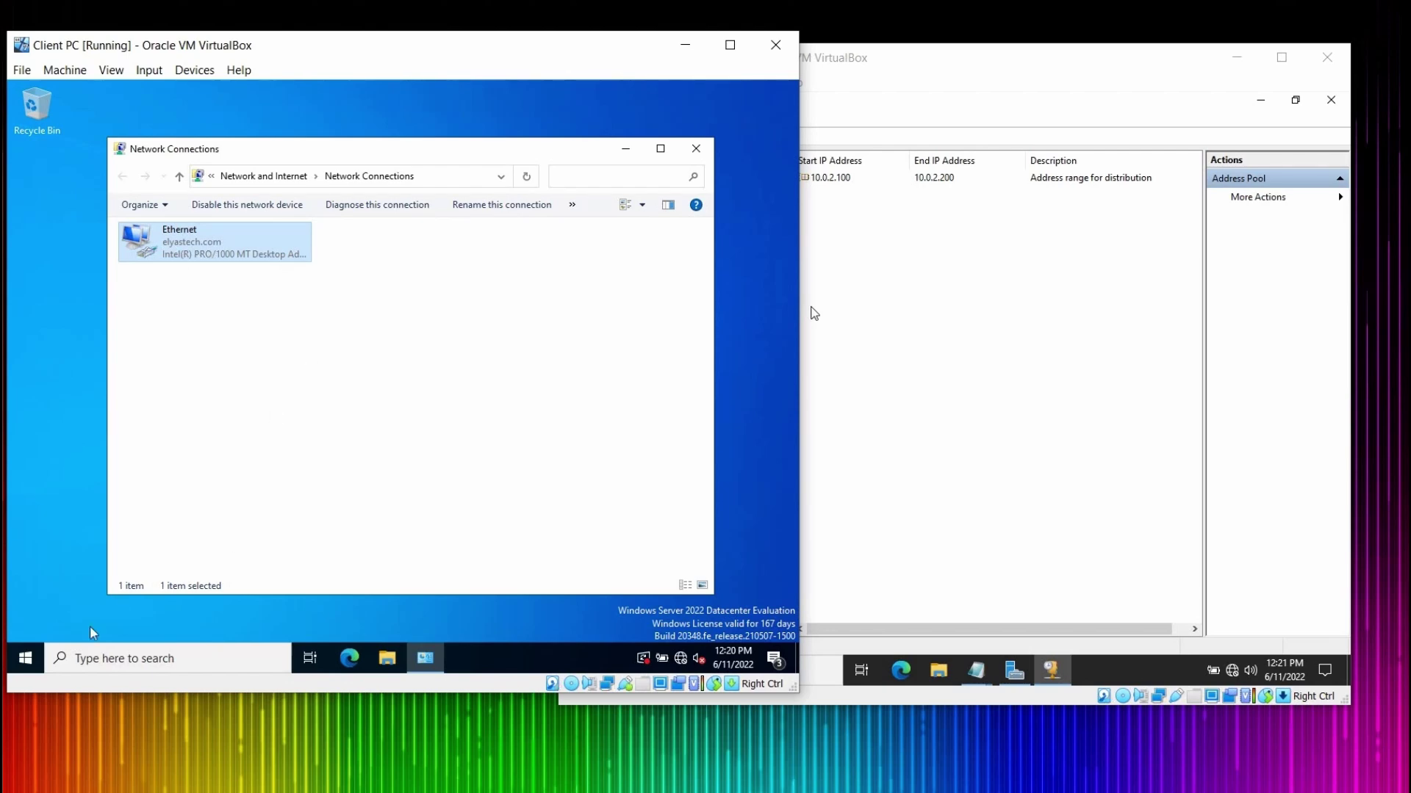
- Run ipconfig in Command Prompt showing 10.0.2.100, then bring the server's DHCP console forward
{"action": "left_click", "coordinate": [36, 663]}
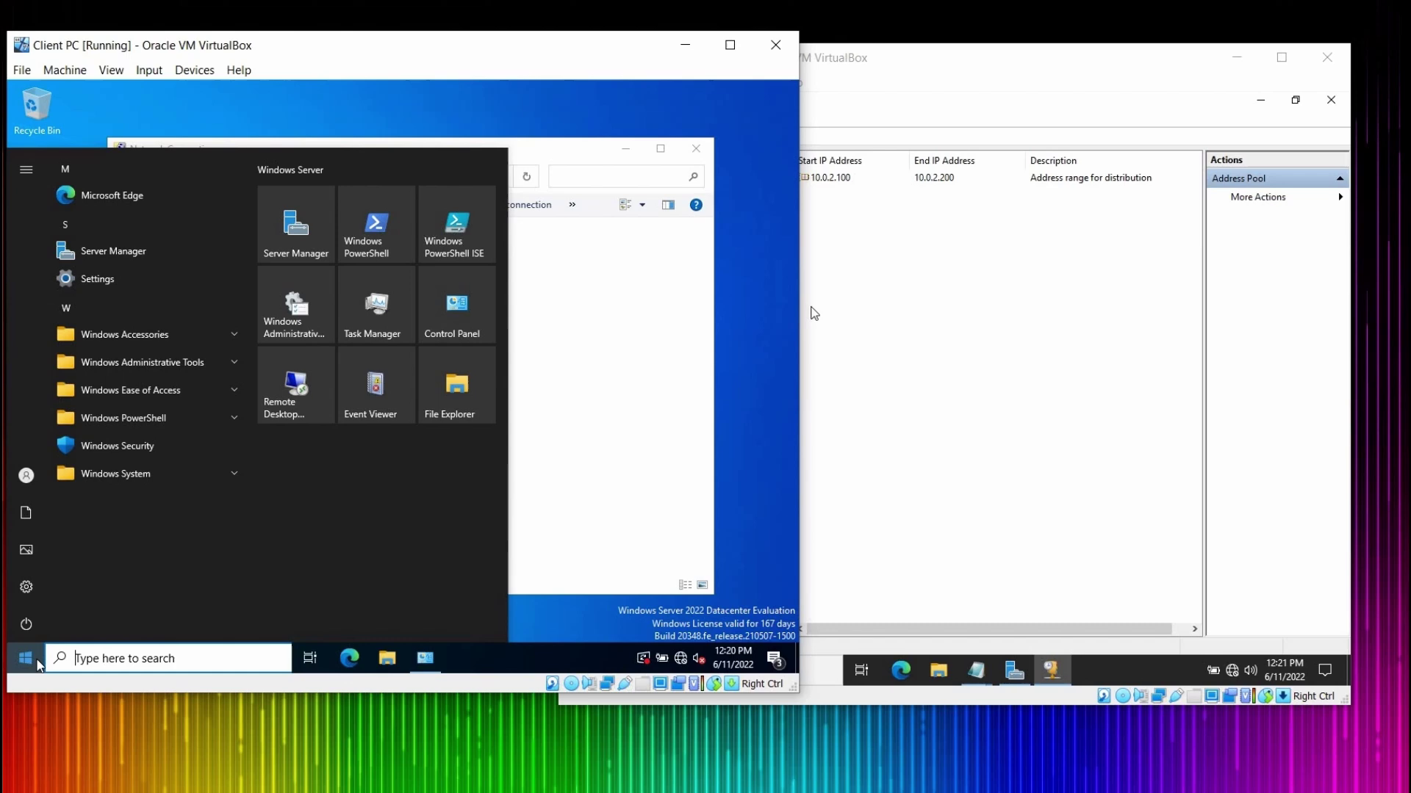
{"action": "type", "text": "cmd"}
{"action": "key", "text": "Return"}
{"action": "type", "text": "ip"}
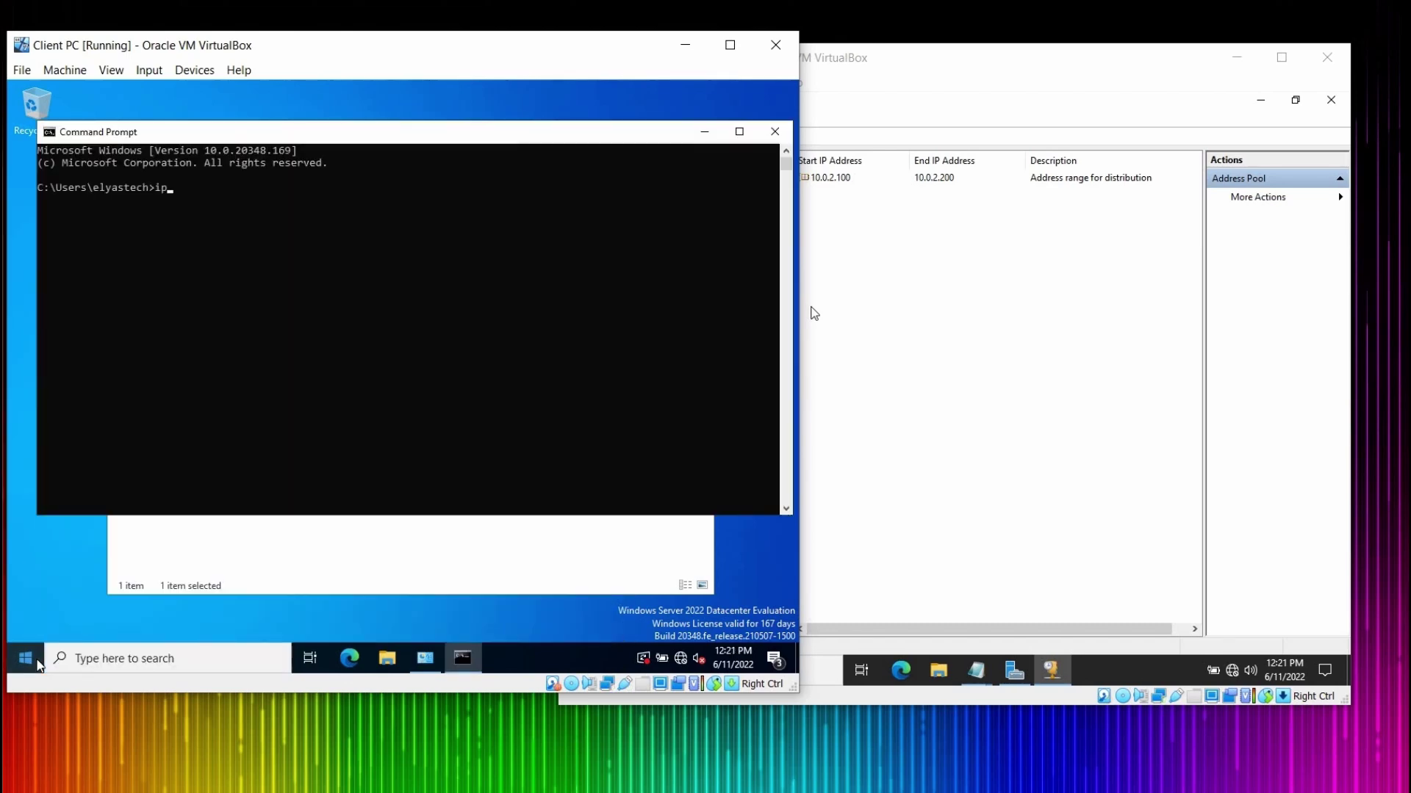
{"action": "type", "text": "conf"}
{"action": "type", "text": "ig"}
{"action": "key", "text": "Return"}
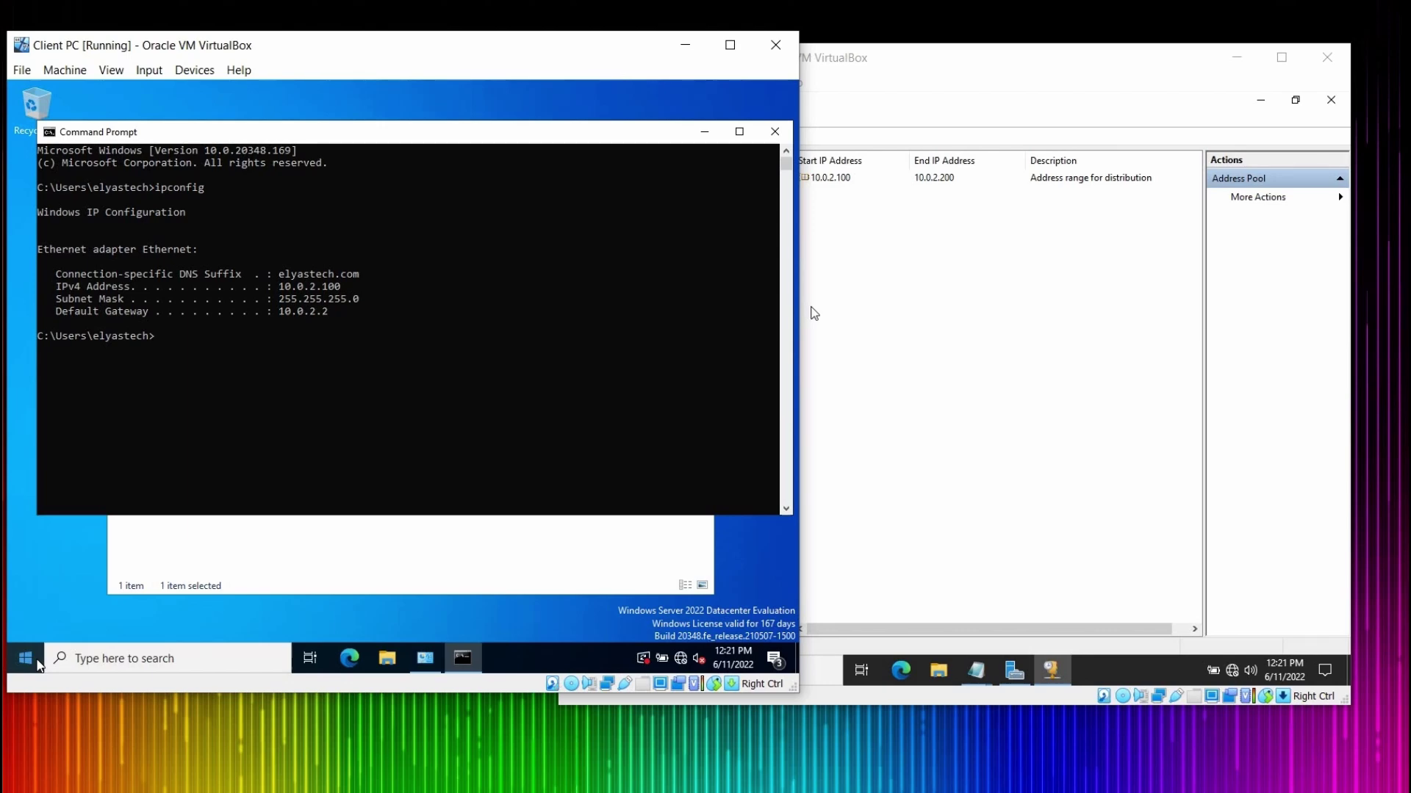
{"action": "left_click", "coordinate": [964, 400]}
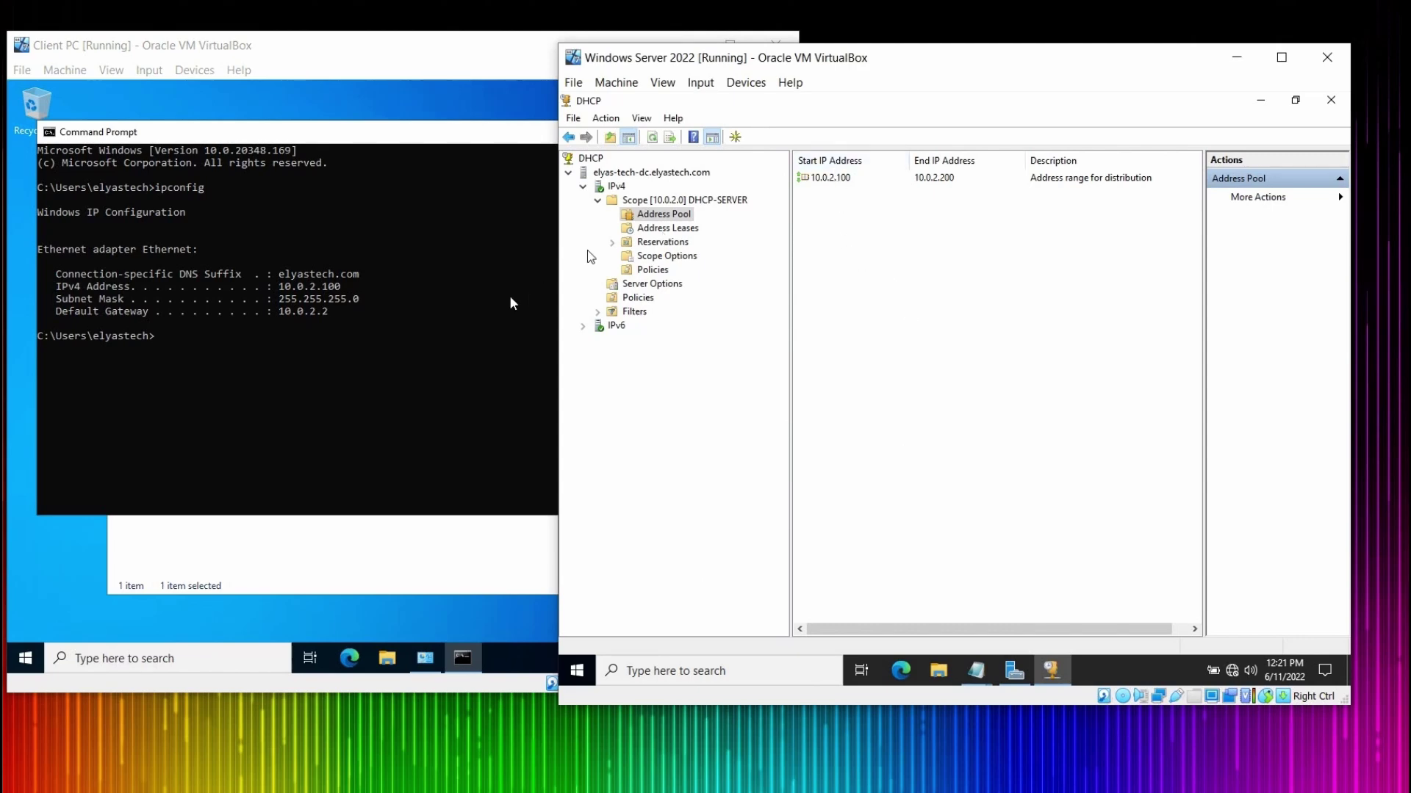
- Refresh the scope's Address Leases to show the 10.0.2.100 lease, then return to the client's prompt
{"action": "left_click", "coordinate": [654, 233]}
{"action": "right_click", "coordinate": [654, 231]}
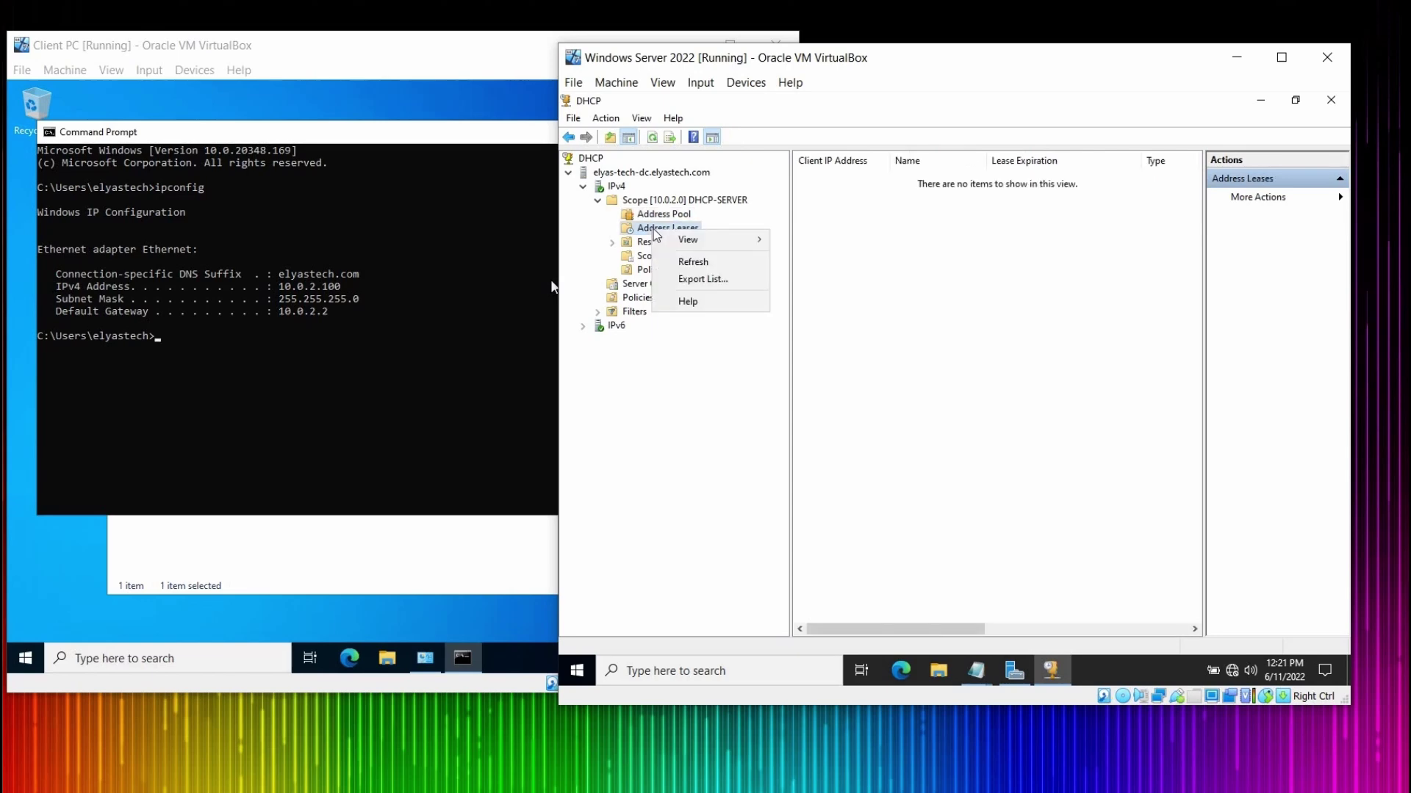
{"action": "left_click", "coordinate": [695, 265]}
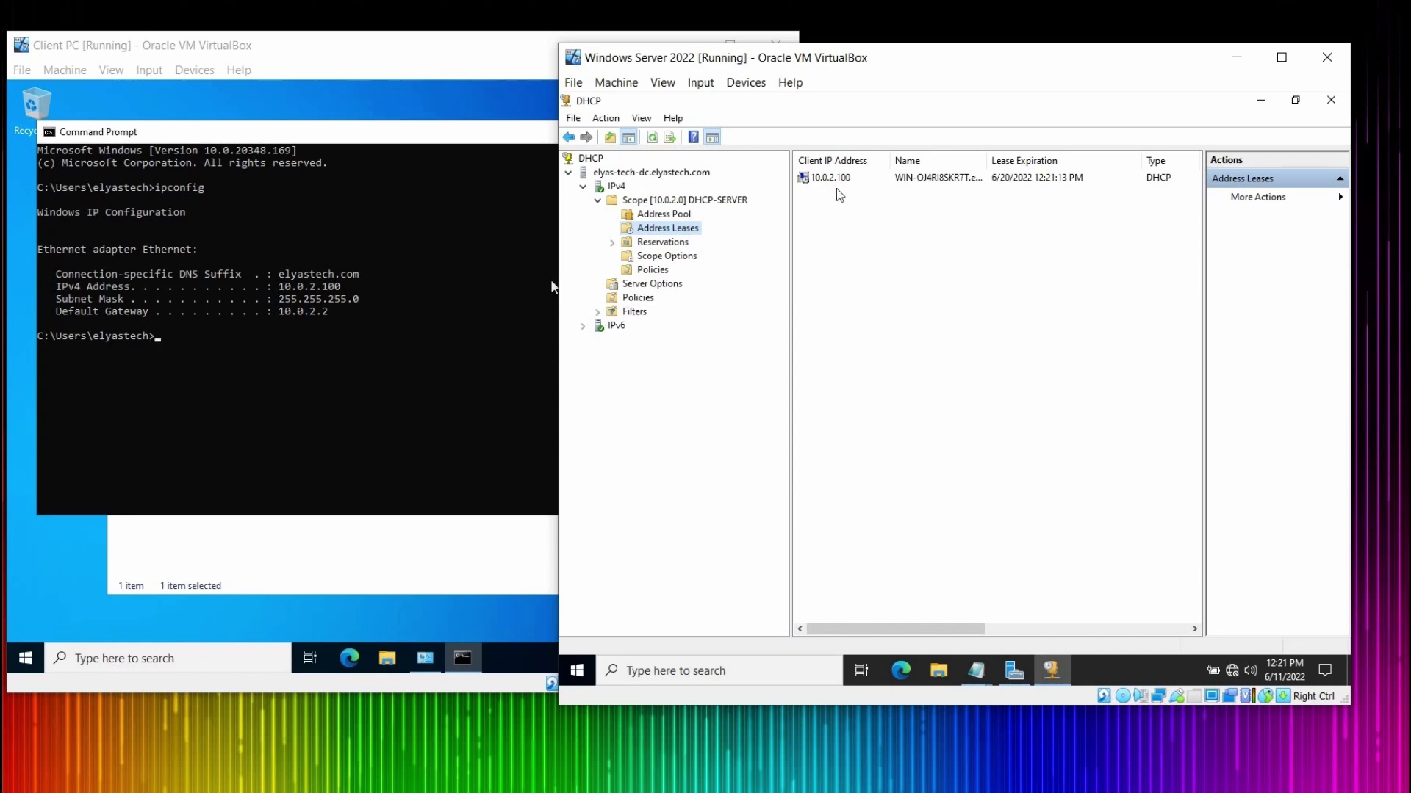
{"action": "left_click", "coordinate": [361, 385]}
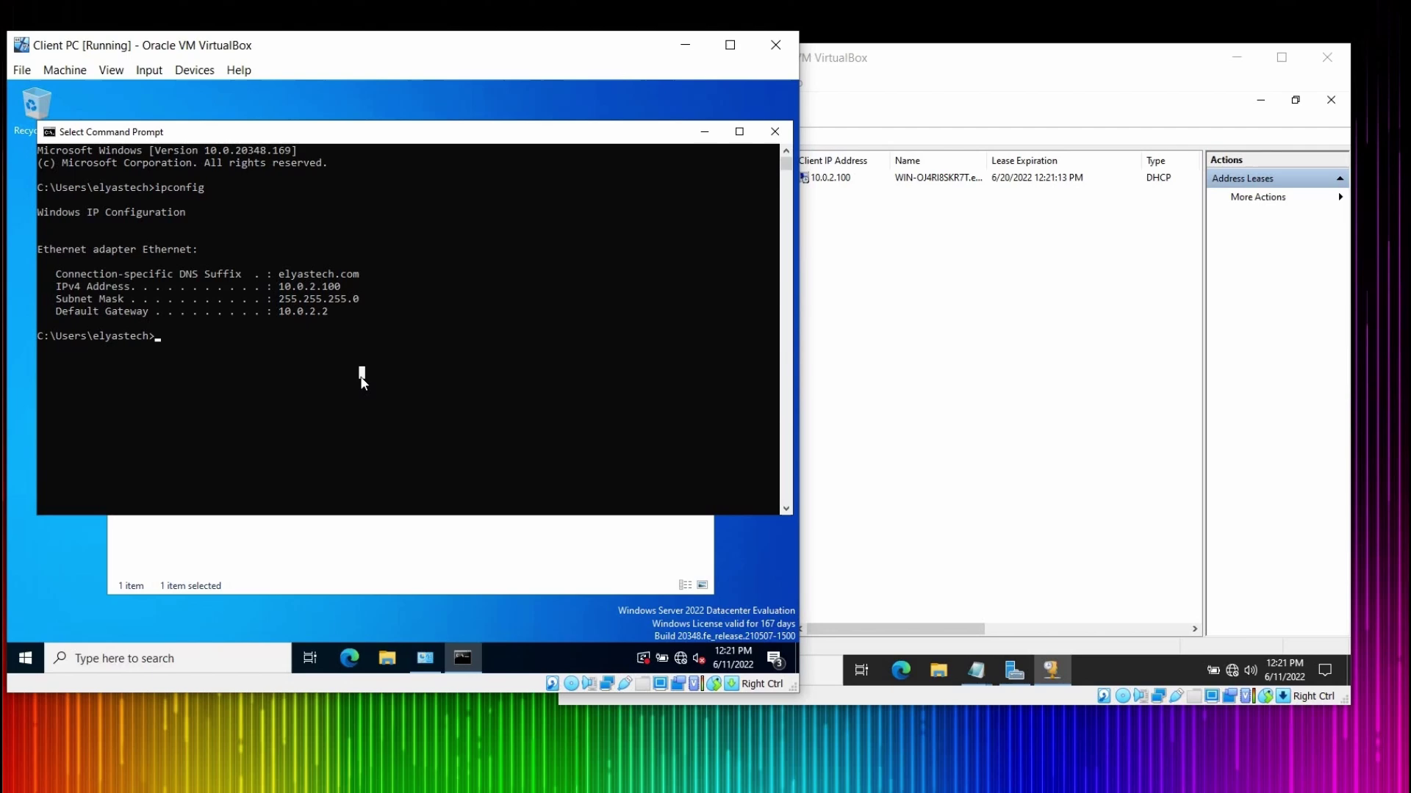
- Run ipconfig /all and highlight the IPv4 10.0.2.100, gateway, DHCP server 10.0.2.15 and DNS lines
{"action": "key", "text": "Up"}
{"action": "type", "text": "/all"}
{"action": "key", "text": "Return"}
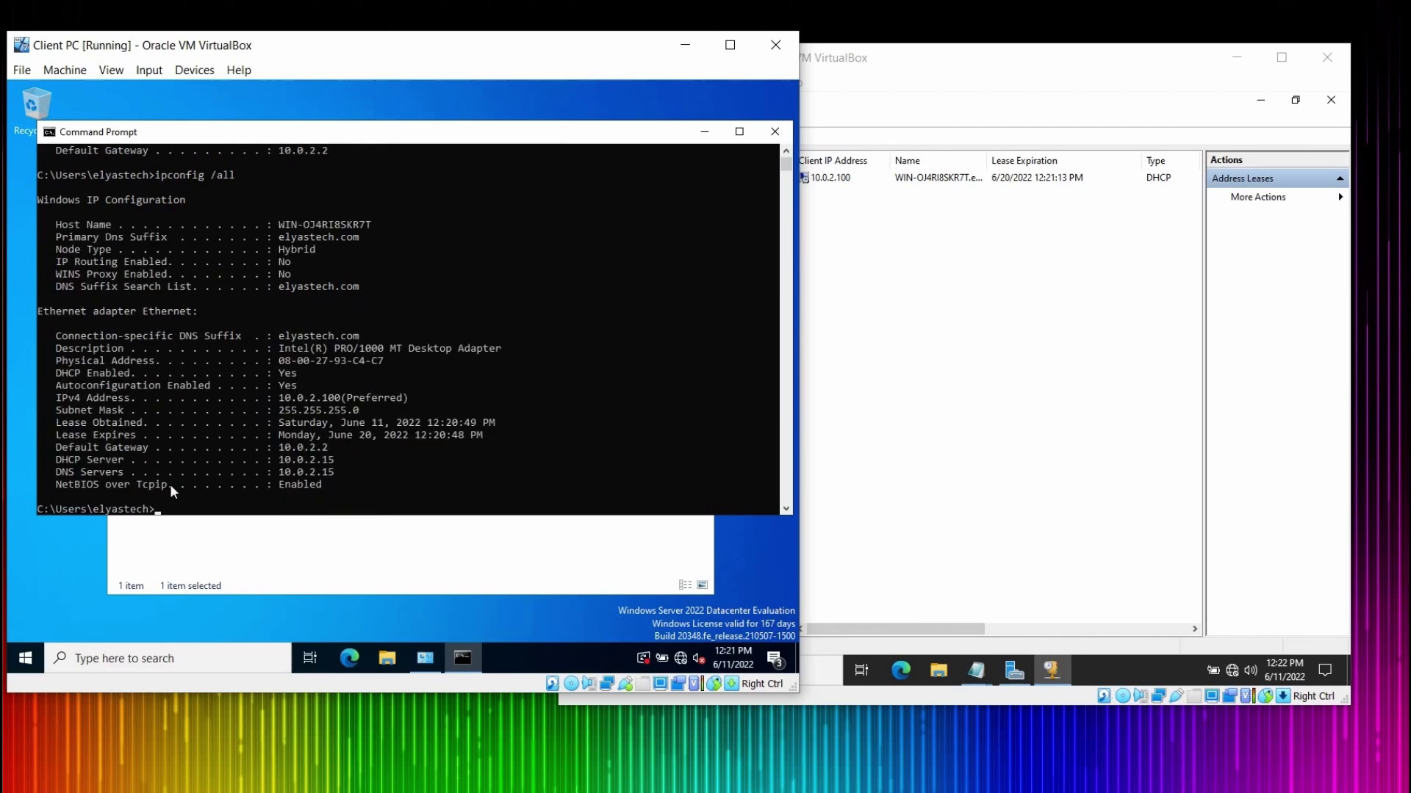
{"action": "left_click_drag", "start_coordinate": [81, 473], "coordinate": [306, 465]}
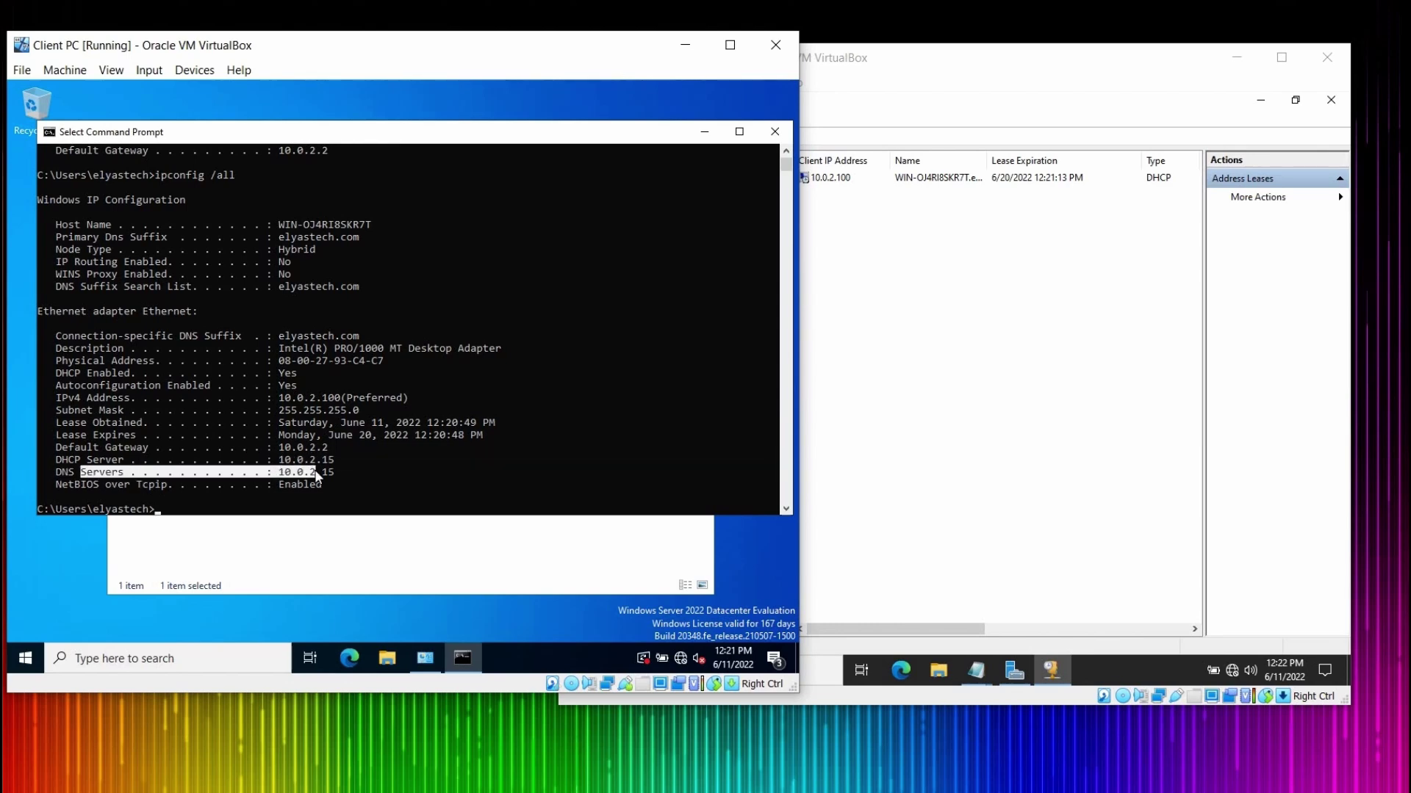
{"action": "mouse_move", "coordinate": [324, 447]}
{"action": "left_mouse_down"}
{"action": "mouse_move", "coordinate": [235, 468]}
{"action": "mouse_move", "coordinate": [294, 457]}
{"action": "left_mouse_up"}
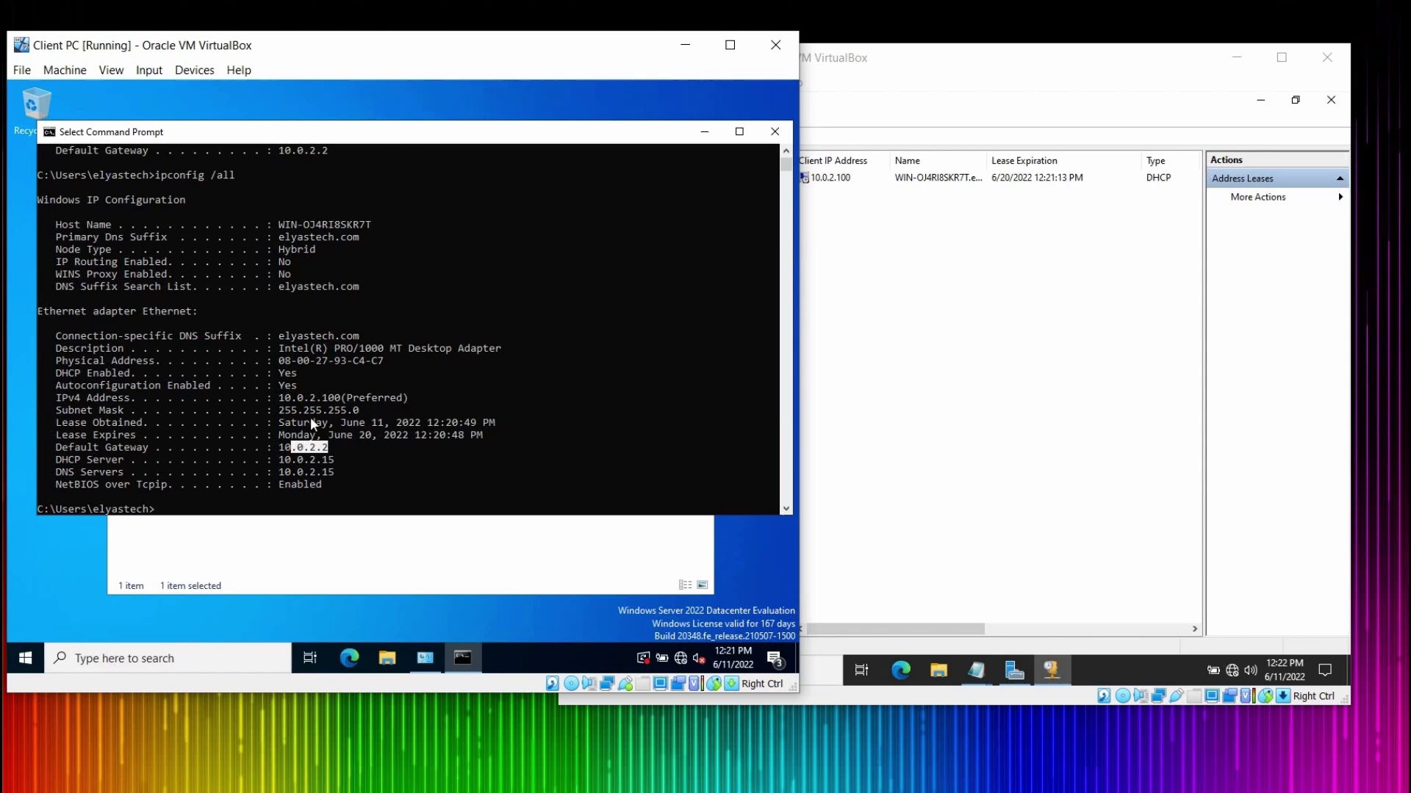
{"action": "scroll", "coordinate": [330, 248], "scroll_direction": "up", "scroll_amount": 1}
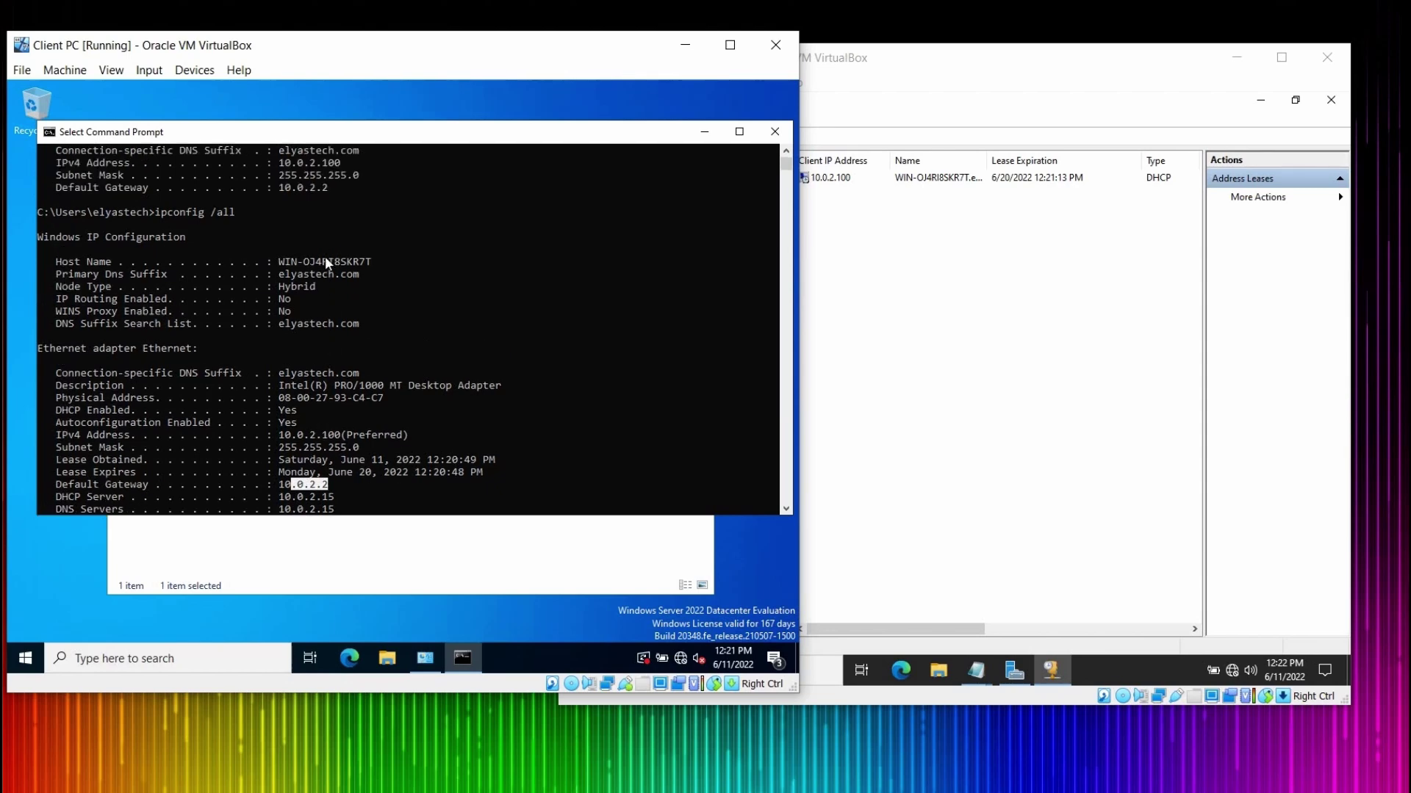
{"action": "scroll", "coordinate": [325, 257], "scroll_direction": "up", "scroll_amount": 2}
{"action": "left_click_drag", "start_coordinate": [286, 234], "coordinate": [307, 266]}
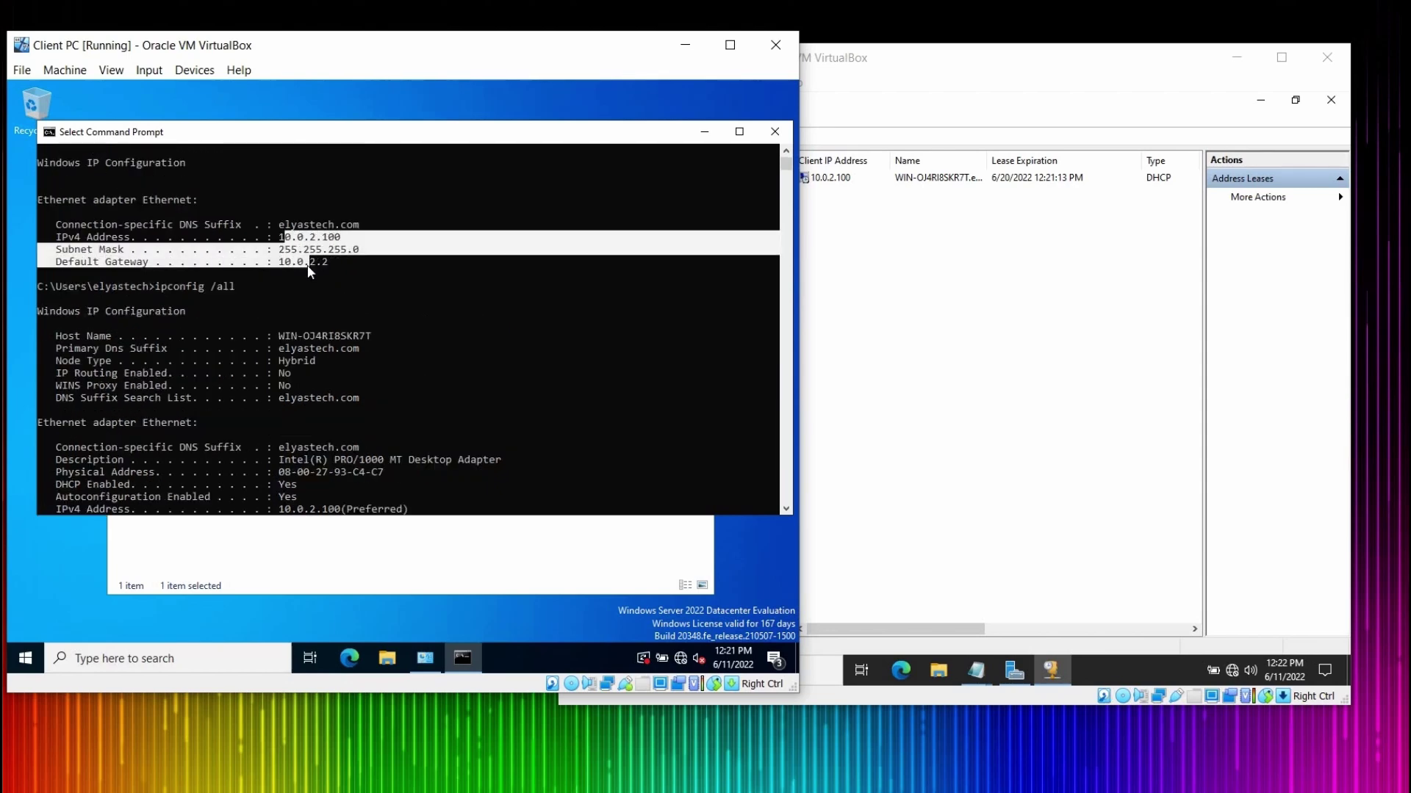